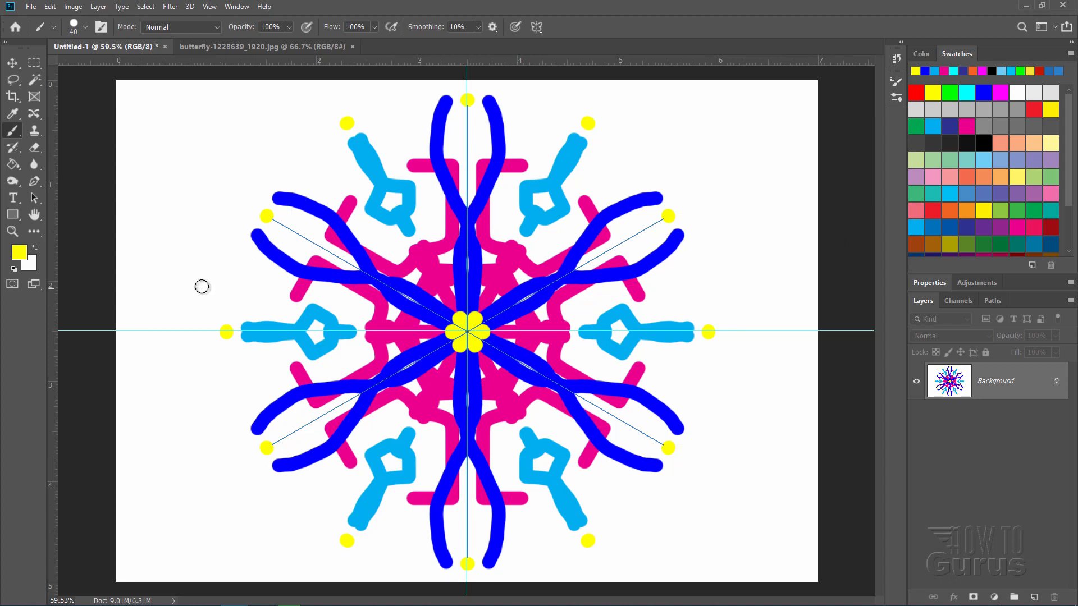
- Set the foreground colour to white with black as background, and turn off the paint symmetry
click(14, 268)
click(35, 247)
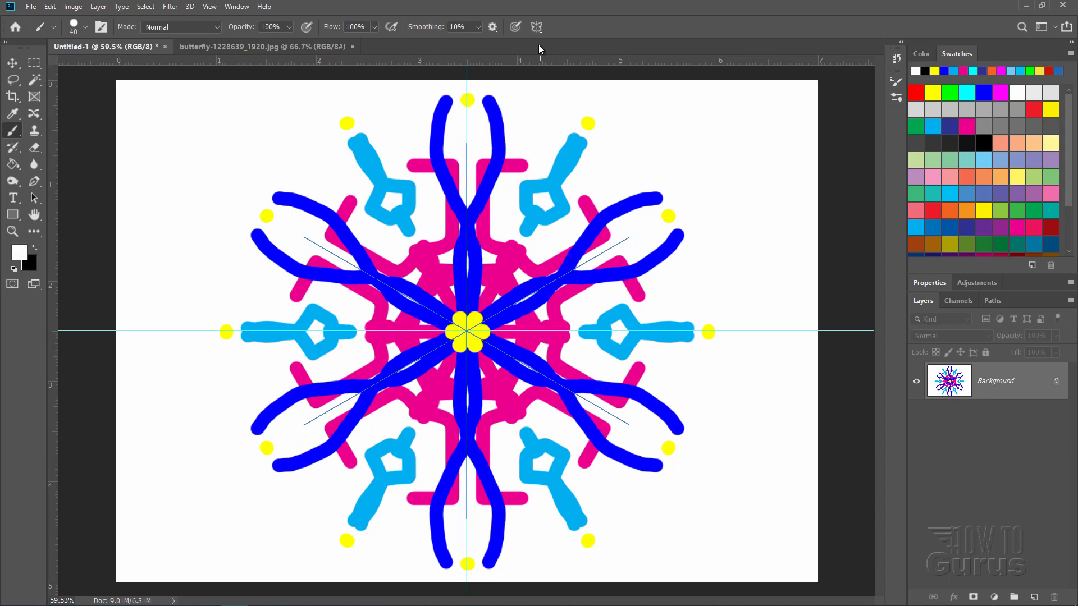
click(536, 27)
click(553, 44)
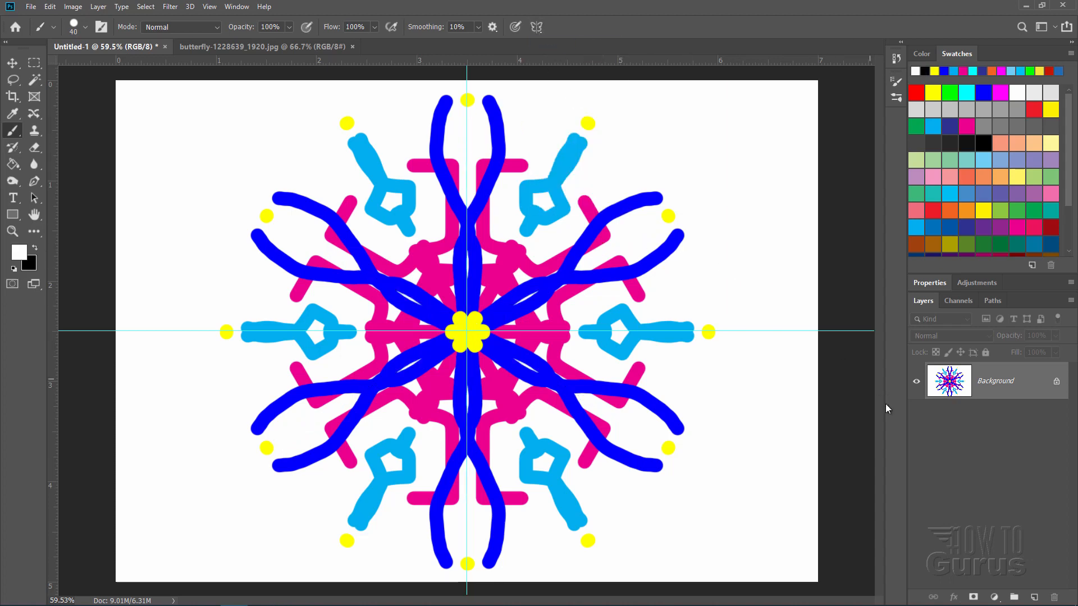
- Add a new layer above the mandala artwork and fill it with white using the Paint Bucket
click(1033, 596)
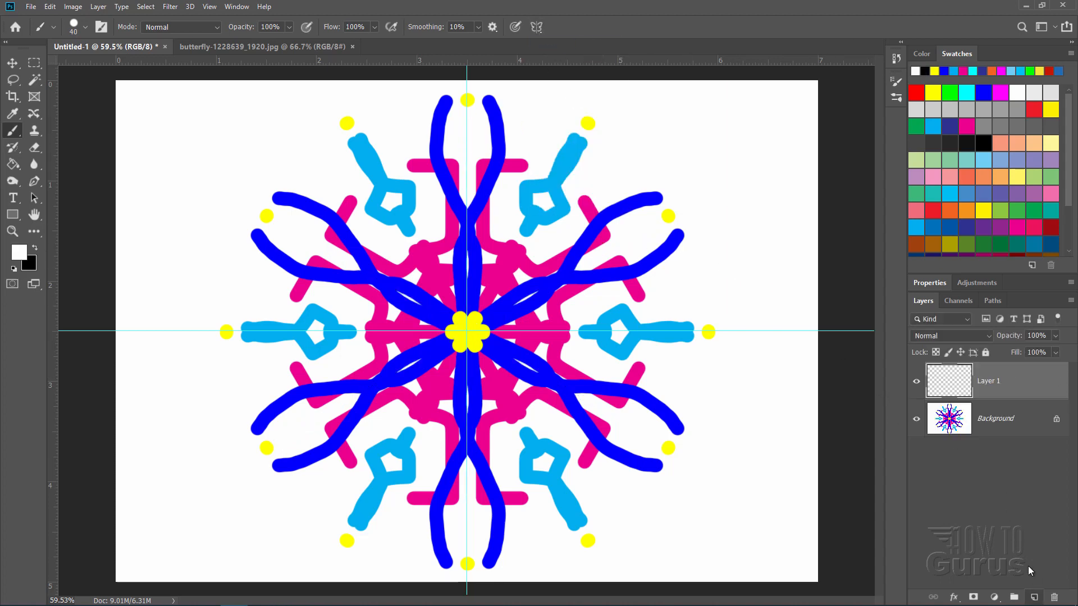
click(12, 164)
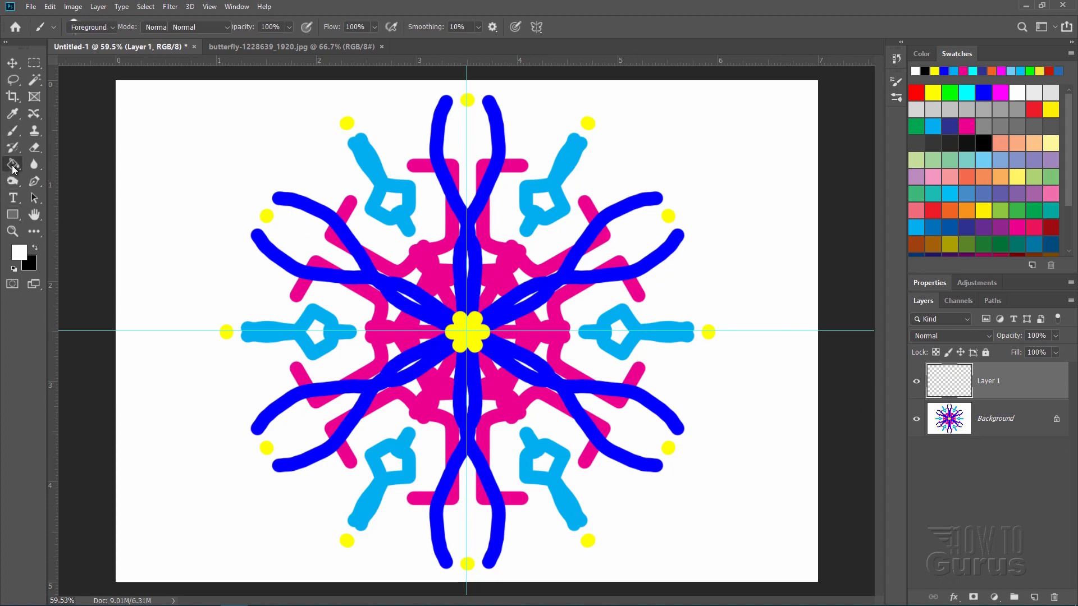
click(229, 220)
click(13, 63)
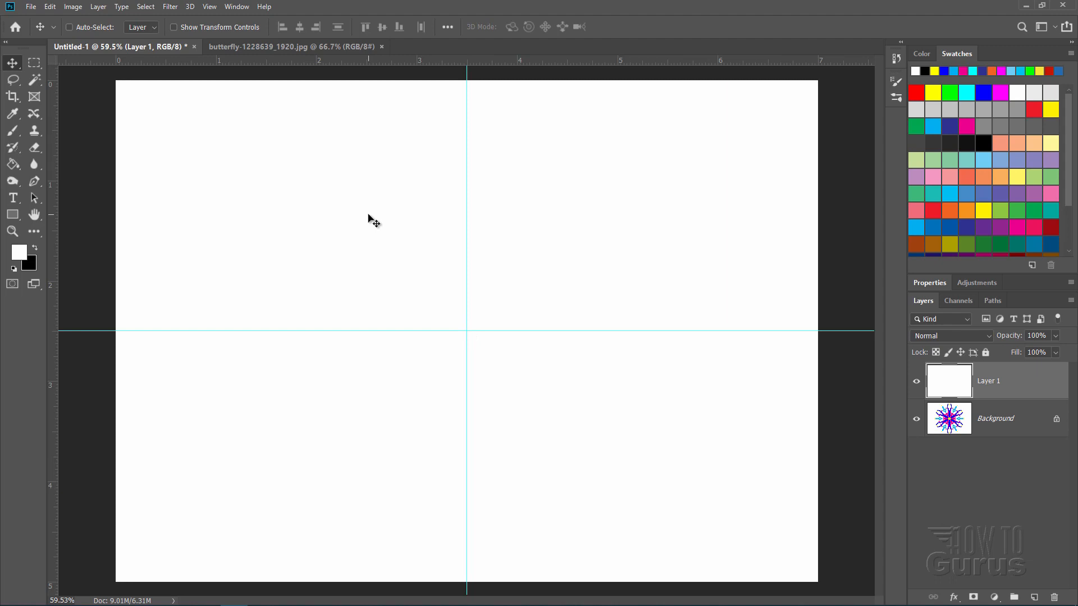
- Activate the Brush tool and make black the foreground colour
click(14, 132)
right_click(13, 132)
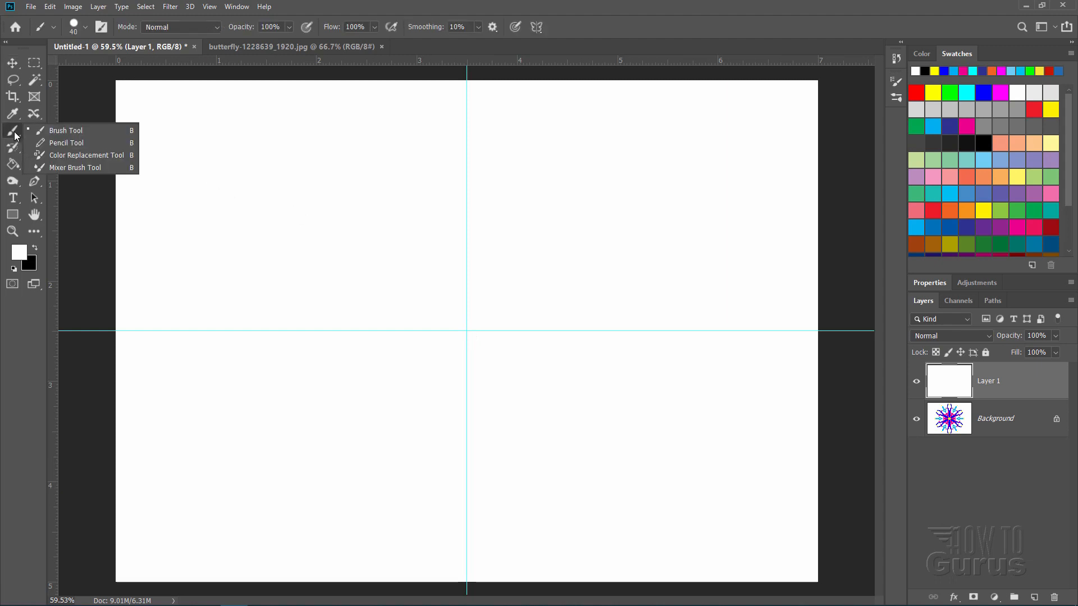
click(45, 131)
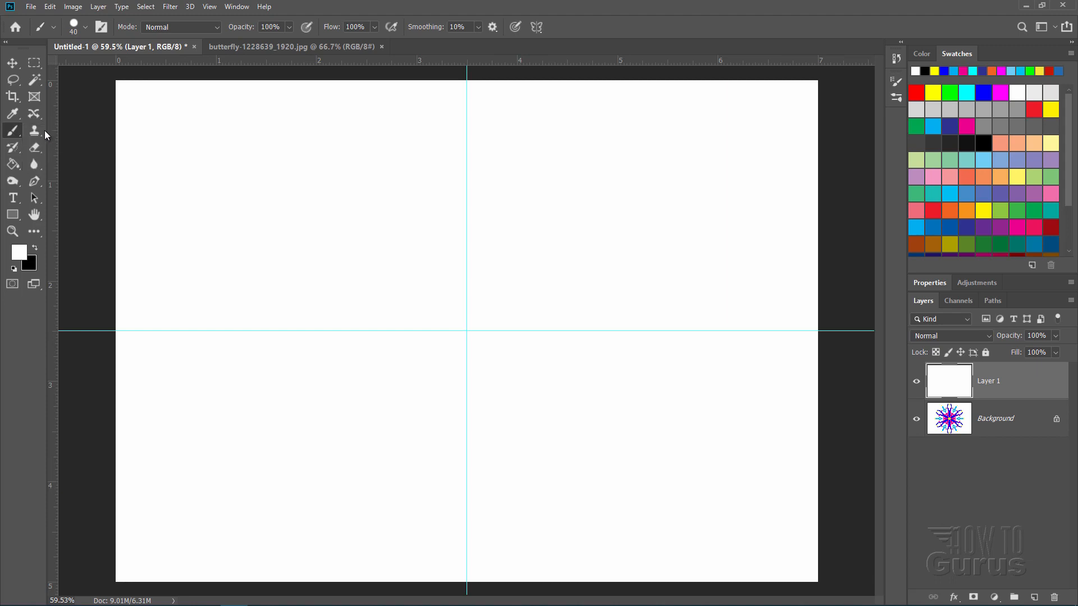
click(37, 245)
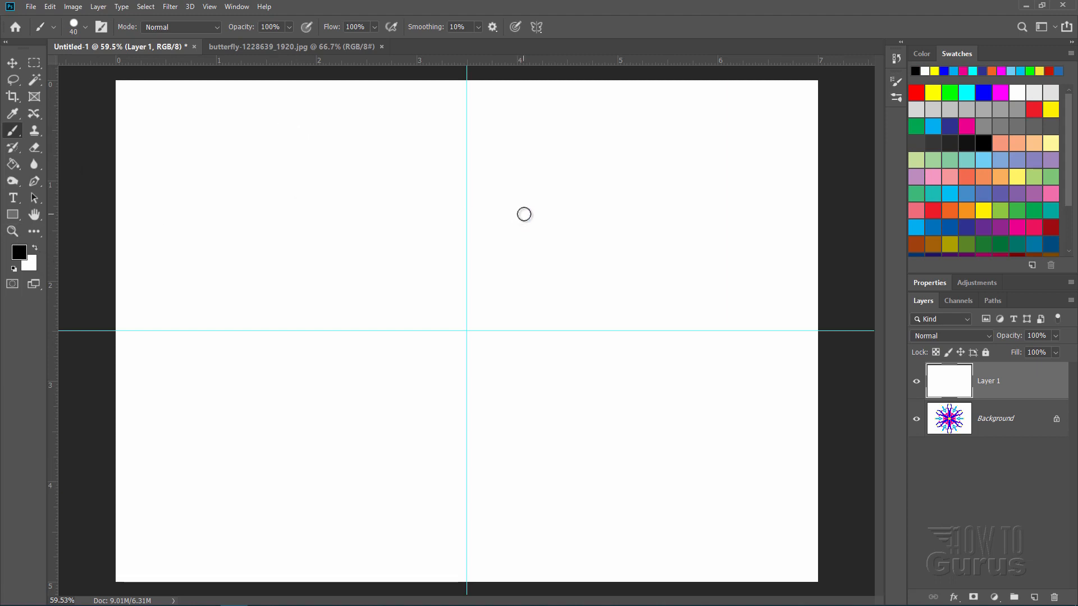
- Paint a few freehand black strokes across the middle of the canvas without symmetry, and undo them
mouse_move(548, 185)
mouse_down()
mouse_move(505, 274)
mouse_move(569, 385)
mouse_move(549, 436)
mouse_up()
drag(443, 221, 351, 380)
click(488, 296)
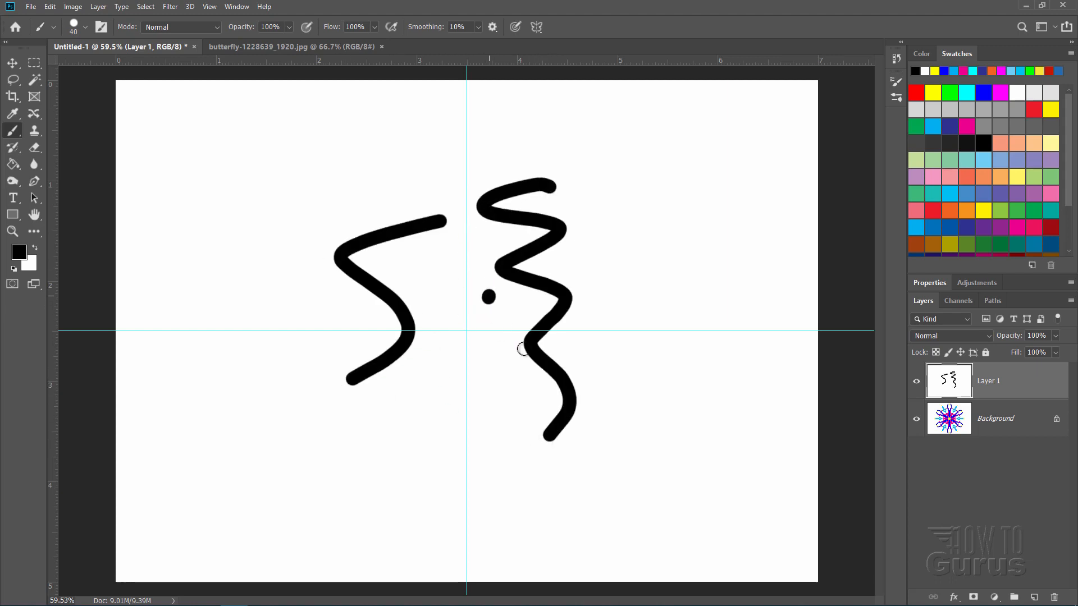
mouse_move(522, 349)
mouse_down()
mouse_move(659, 277)
mouse_move(715, 324)
mouse_up()
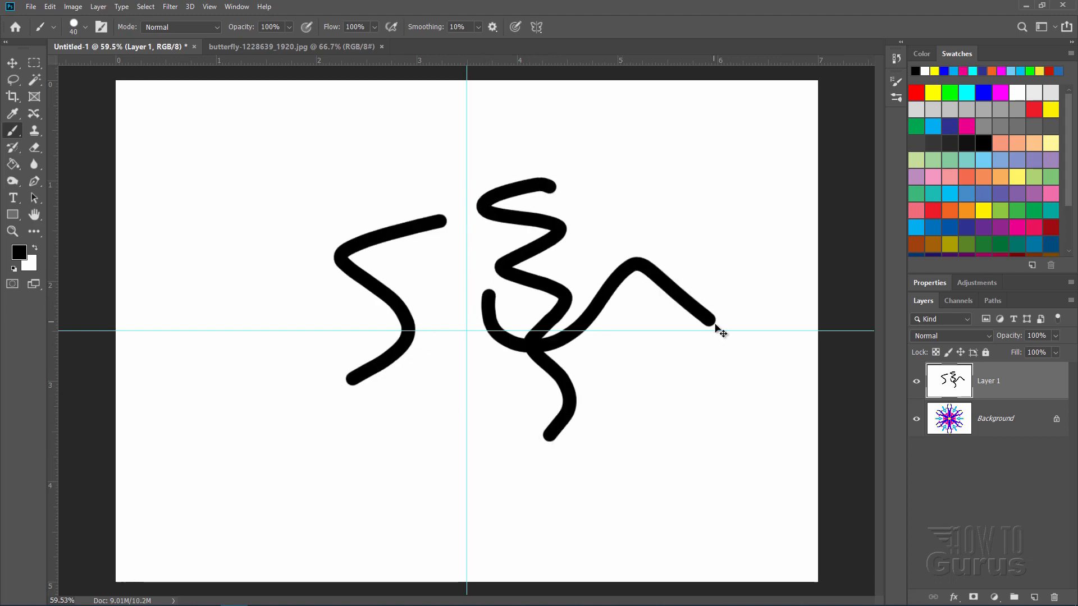
key(ctrl+z)
key(ctrl+z)
key(ctrl+z)
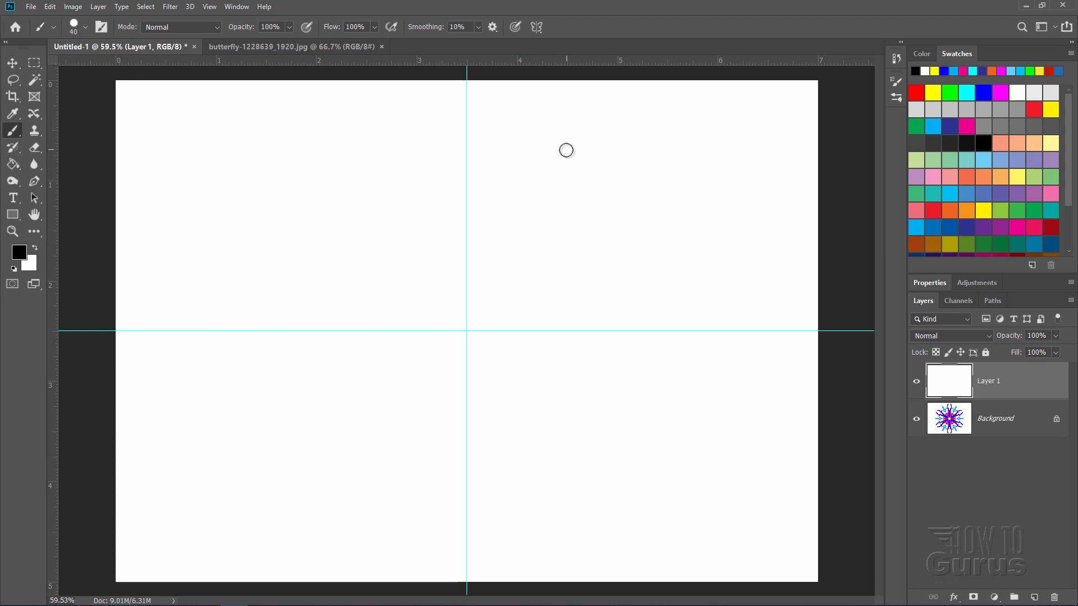
- Apply vertical paint symmetry with its axis scaled to 120.98% and rotated by -0.28°
click(537, 31)
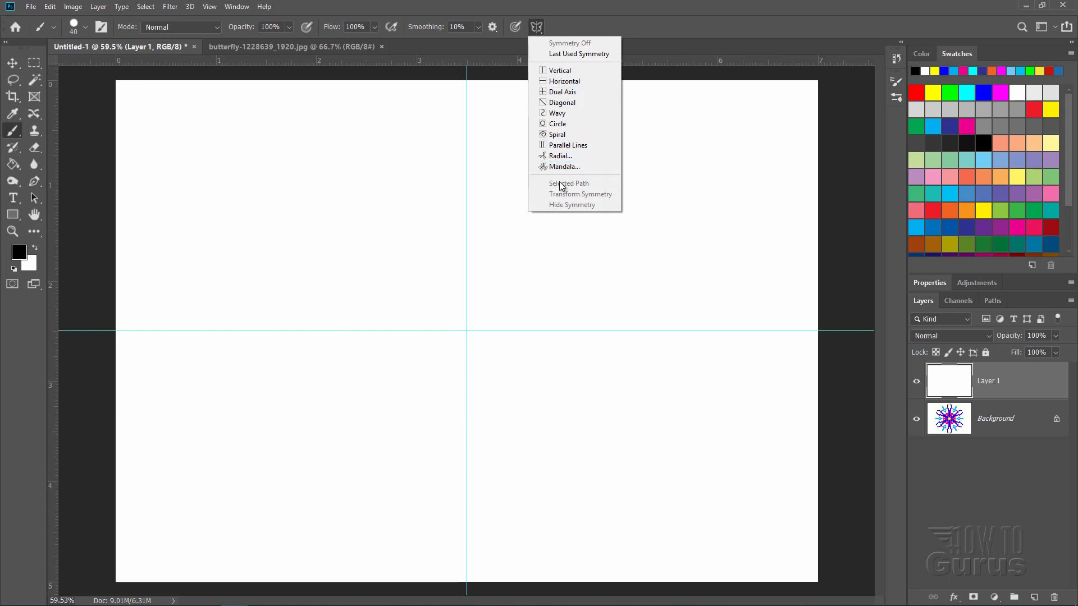
click(568, 72)
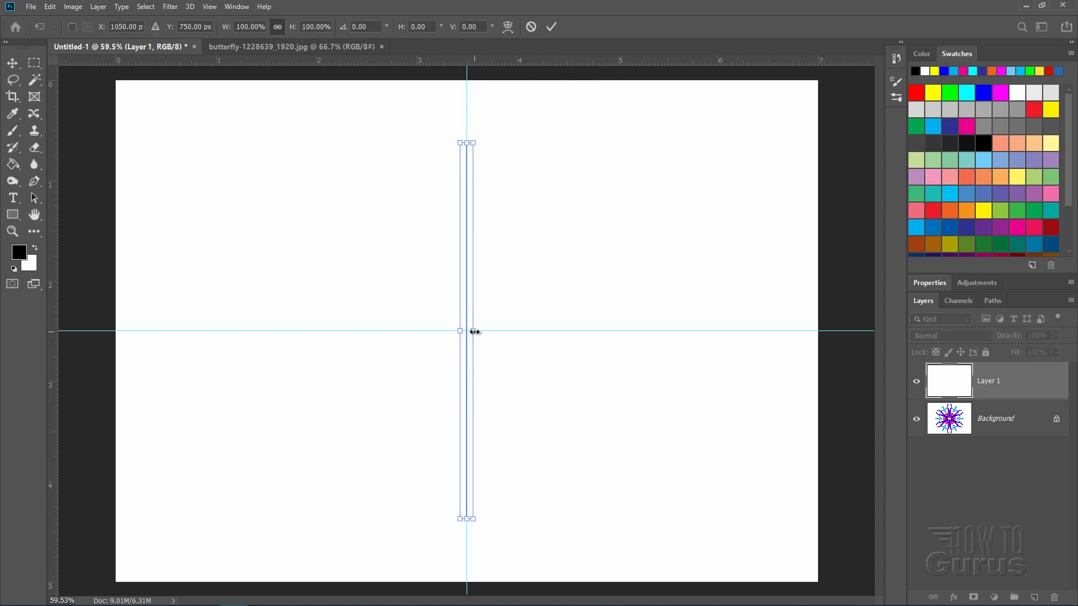
drag(474, 332, 476, 331)
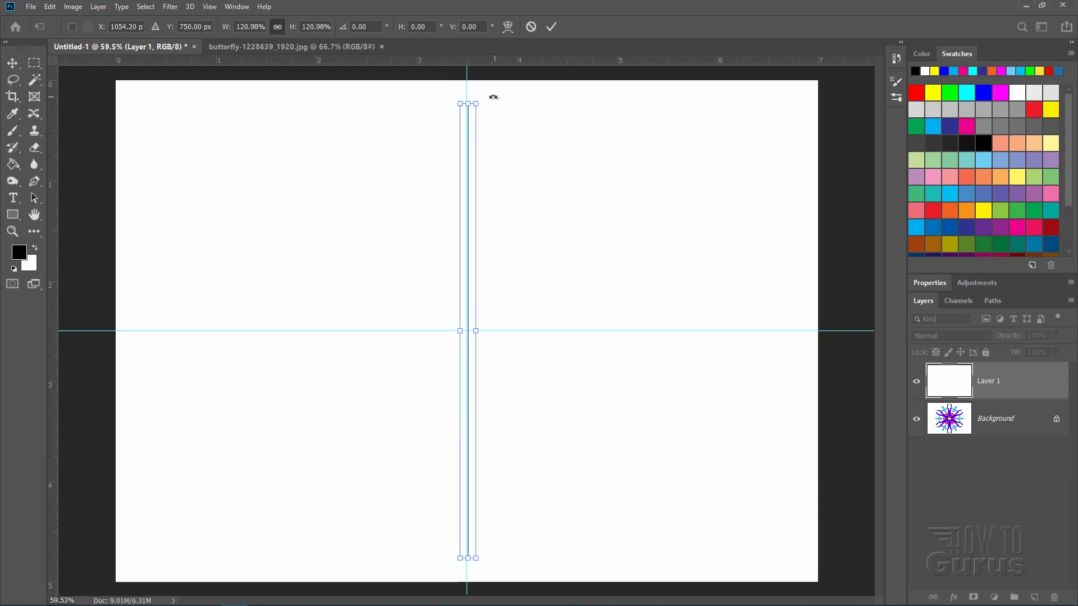
drag(486, 92, 483, 152)
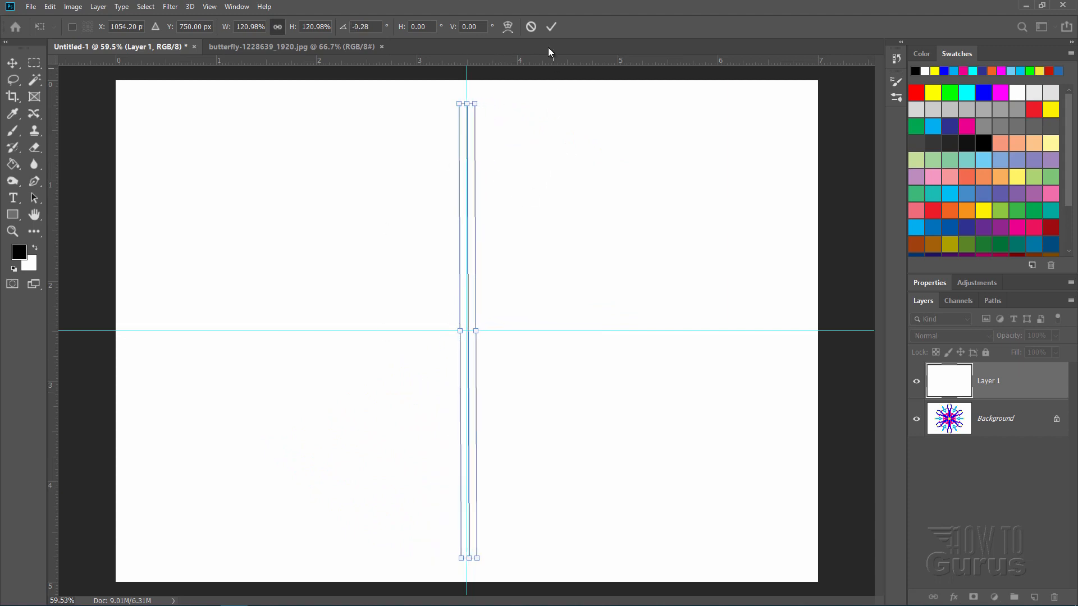
click(550, 27)
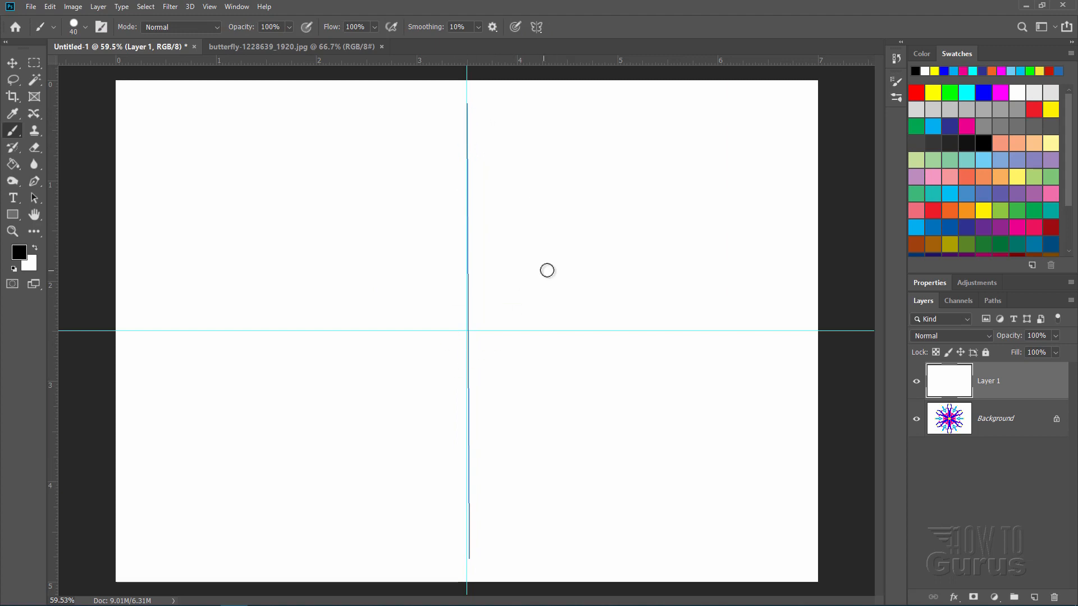
- Paint a mirrored zigzag stroke beside the vertical symmetry axis, and undo it together with the symmetry
mouse_move(553, 255)
mouse_down()
mouse_move(590, 292)
mouse_move(538, 311)
mouse_move(534, 327)
mouse_move(585, 341)
mouse_move(530, 367)
mouse_move(590, 376)
mouse_move(564, 412)
mouse_up()
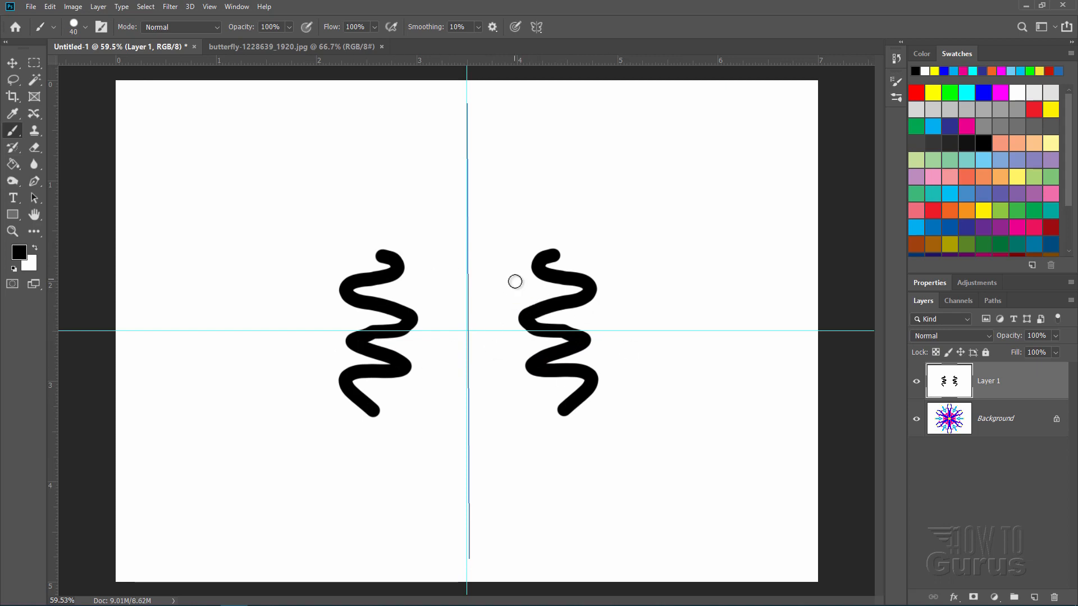
key(ctrl+z)
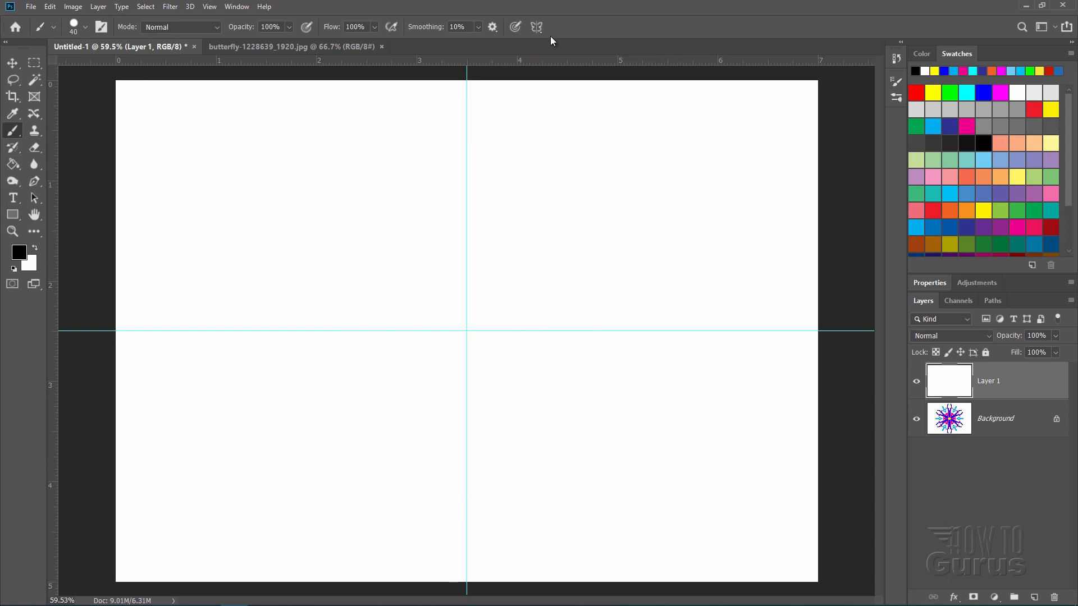
- Apply dual-axis paint symmetry to the canvas, and replace it with a wavy symmetry path at its default size
click(537, 26)
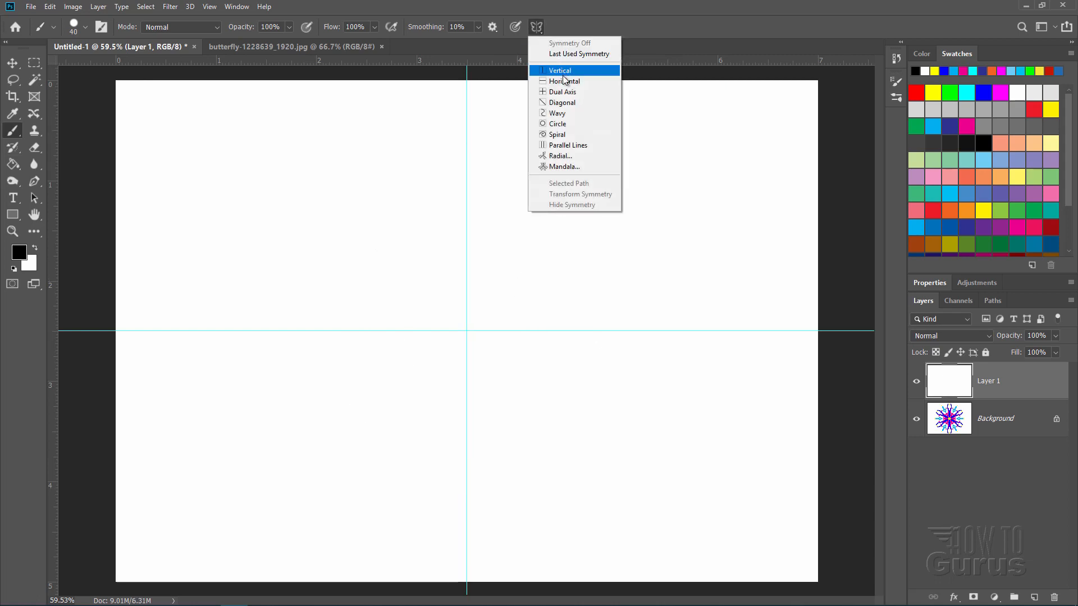
click(578, 92)
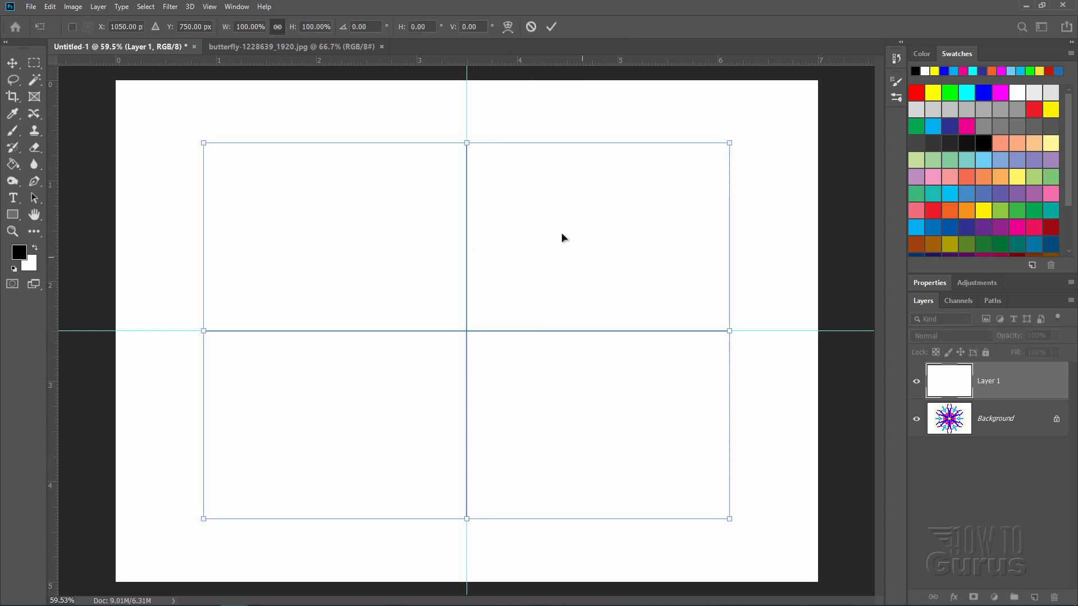
click(531, 26)
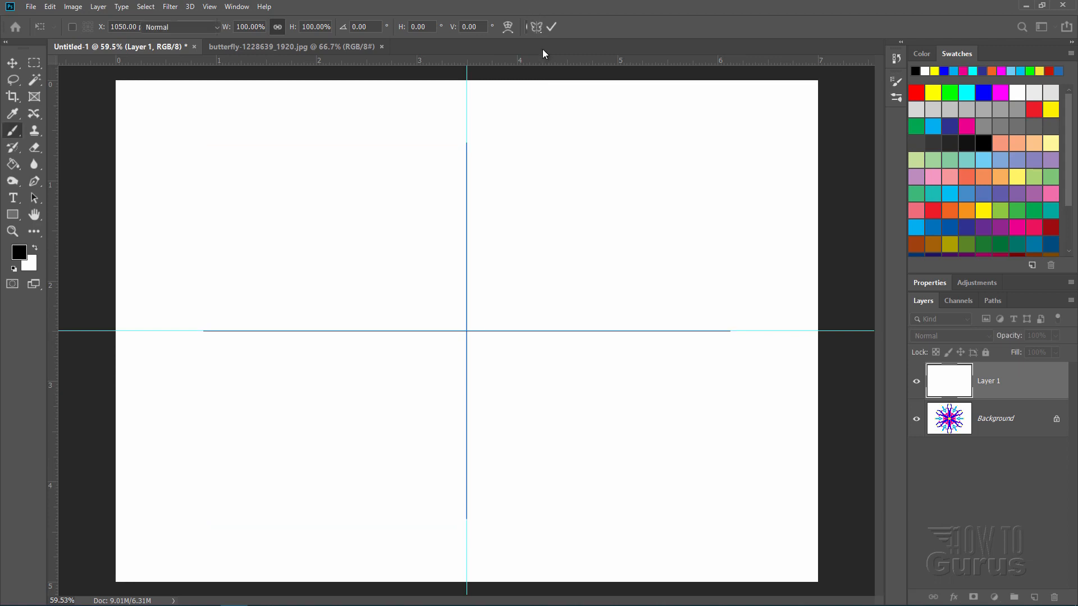
click(536, 27)
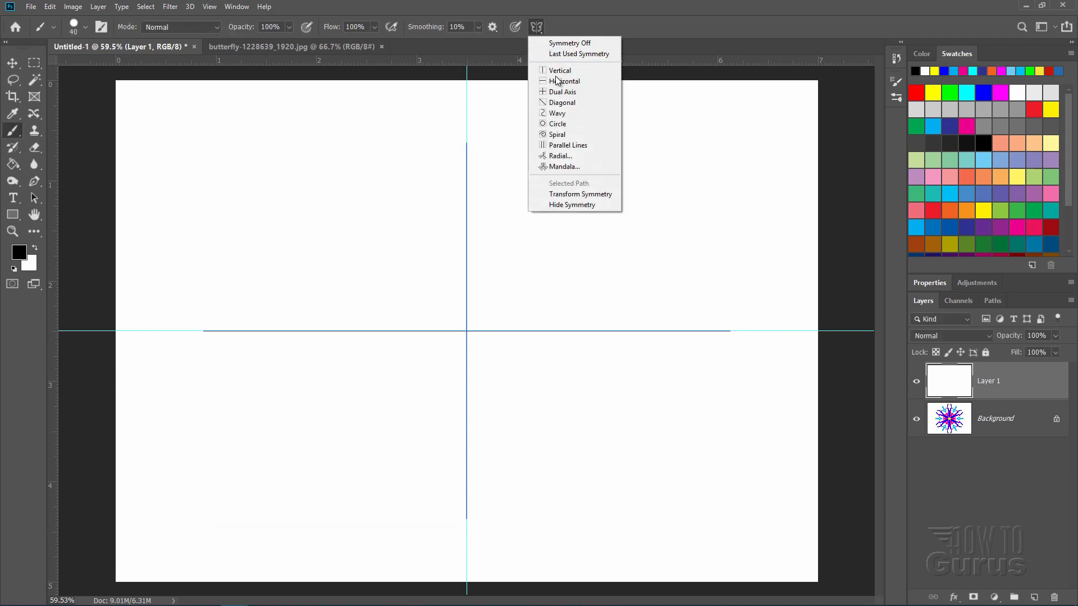
click(558, 113)
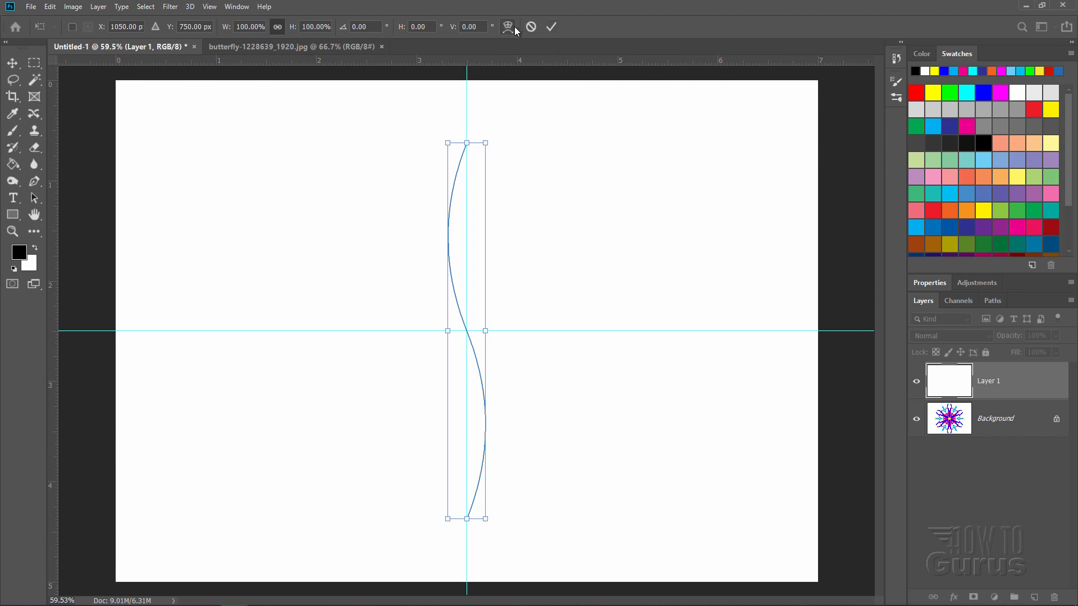
click(552, 26)
- Apply circle paint symmetry to the canvas, and replace it with a spiral symmetry path at its default size
click(536, 26)
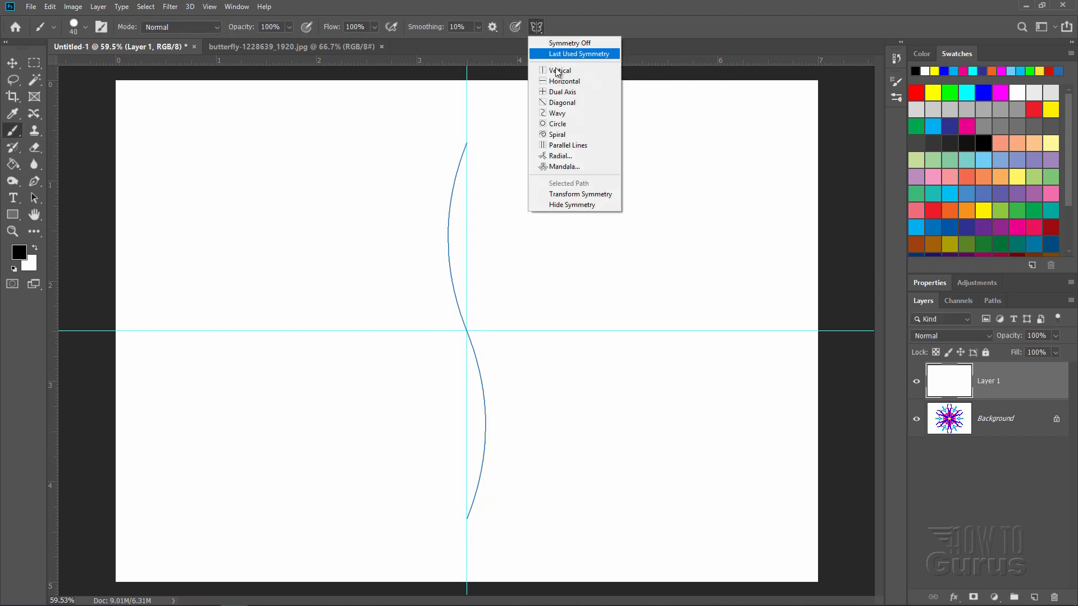
click(570, 124)
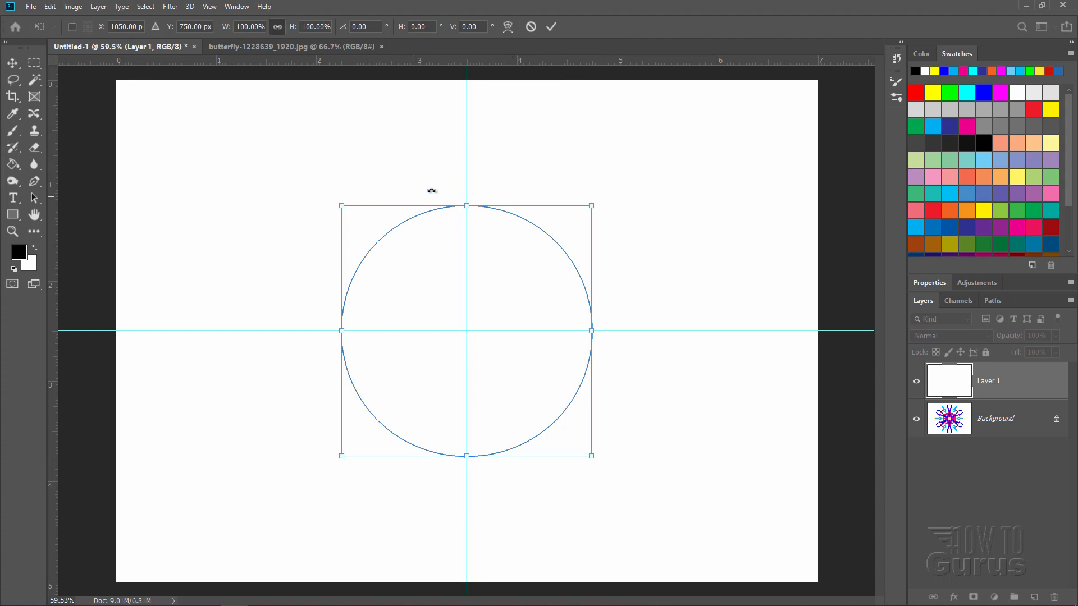
click(556, 25)
click(536, 26)
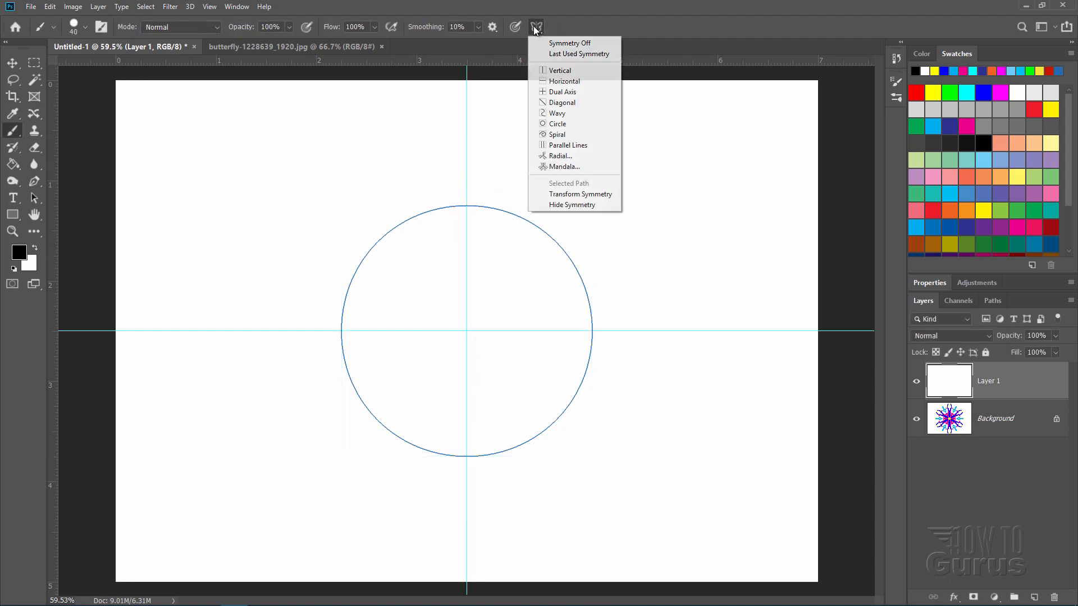
click(569, 138)
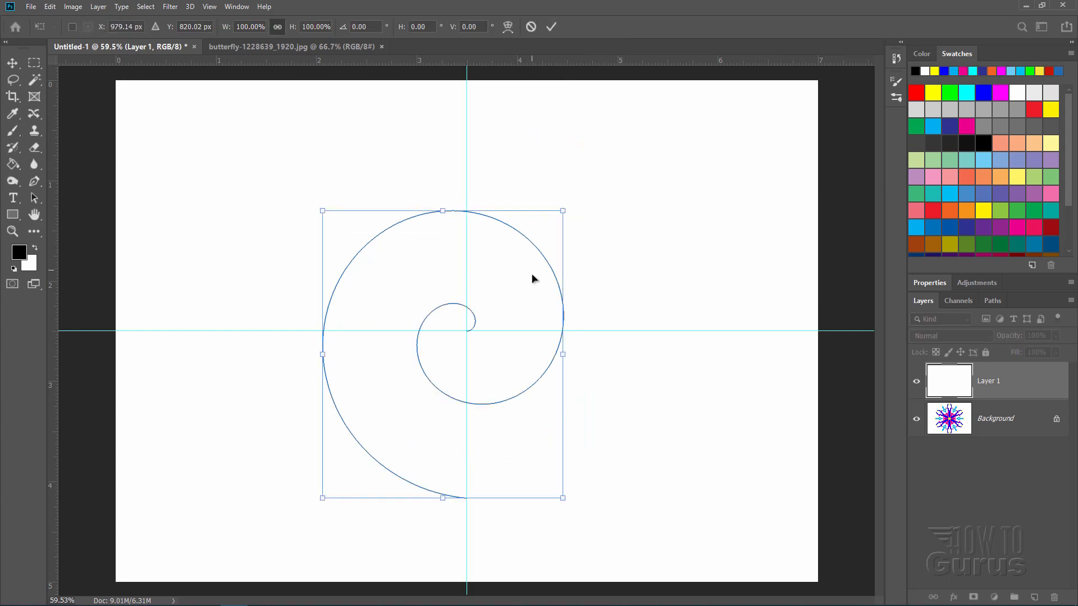
click(552, 26)
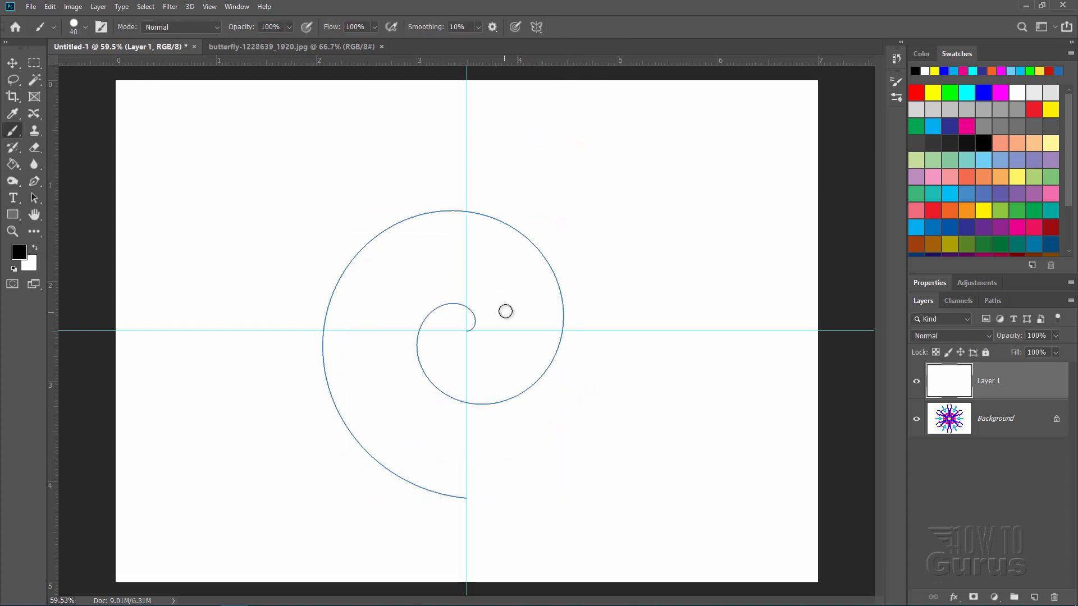
- Paint a winding black stroke around the spiral path, and undo both the stroke and the spiral symmetry
mouse_move(505, 311)
mouse_down()
mouse_move(503, 365)
mouse_move(527, 350)
mouse_move(536, 301)
mouse_move(492, 258)
mouse_move(452, 257)
mouse_move(423, 281)
mouse_move(351, 262)
mouse_move(308, 281)
mouse_move(311, 330)
mouse_move(353, 351)
mouse_move(334, 400)
mouse_move(349, 454)
mouse_move(407, 454)
mouse_move(474, 494)
mouse_up()
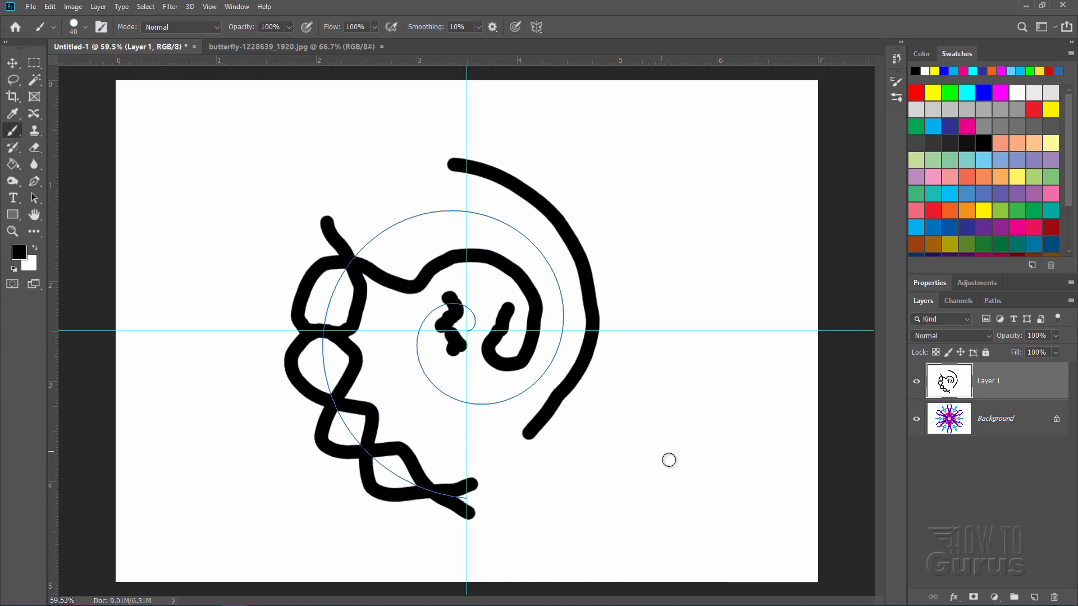
key(ctrl+z)
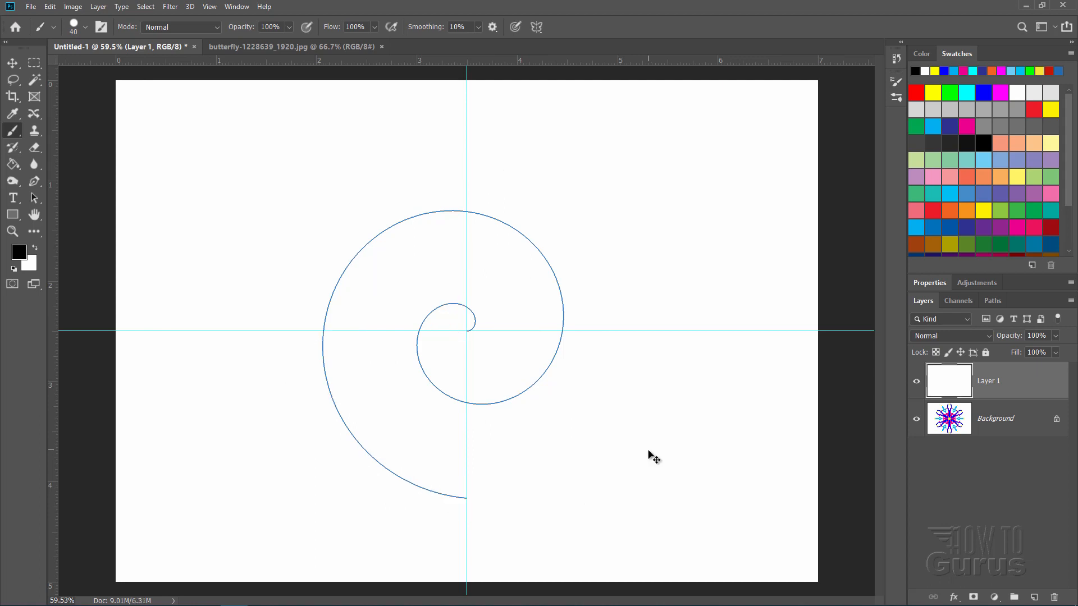
key(ctrl+z)
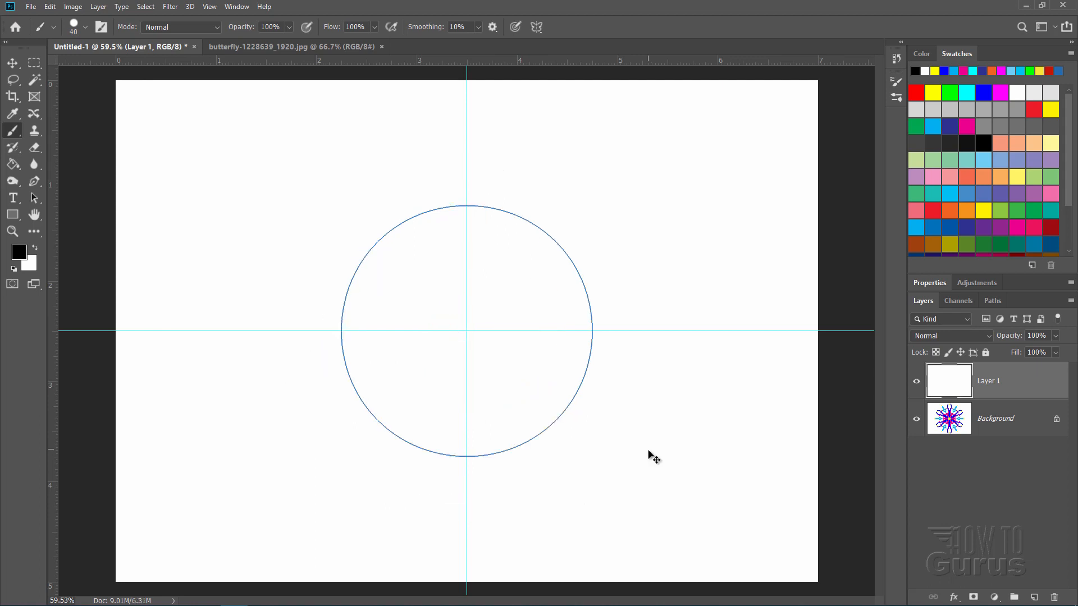
- Apply parallel-lines paint symmetry to the canvas at its default size
click(537, 28)
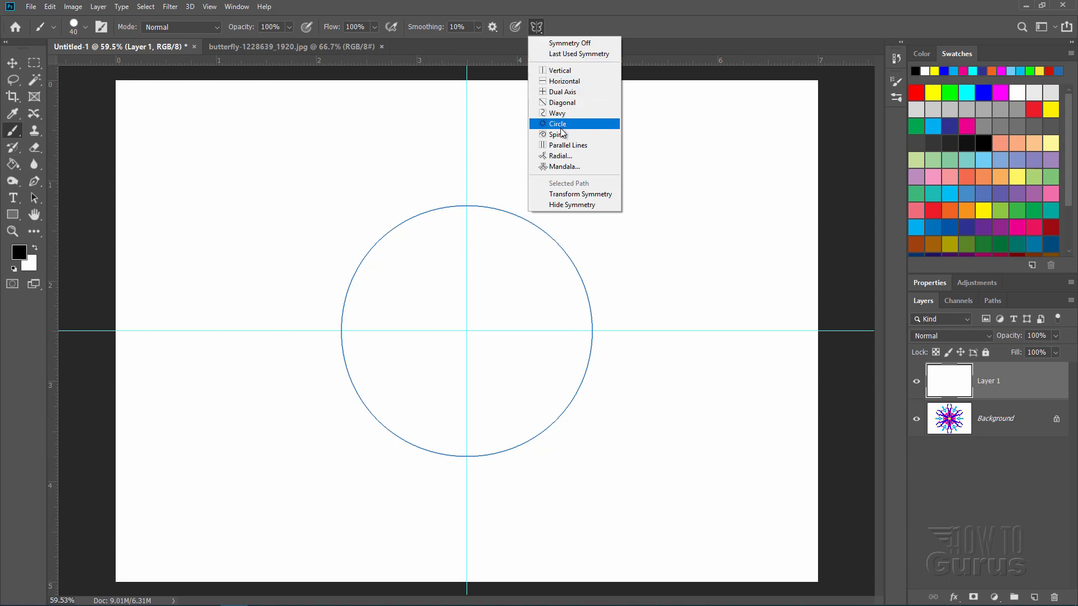
click(562, 148)
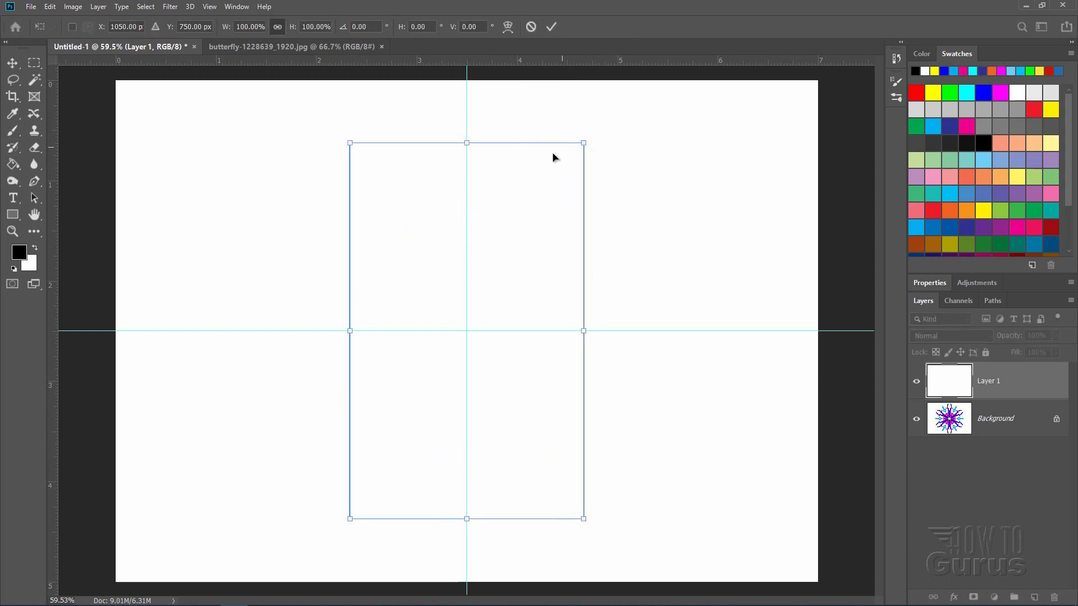
click(535, 27)
- Replace the parallel-lines symmetry with six-segment radial paint symmetry at its default size
click(538, 28)
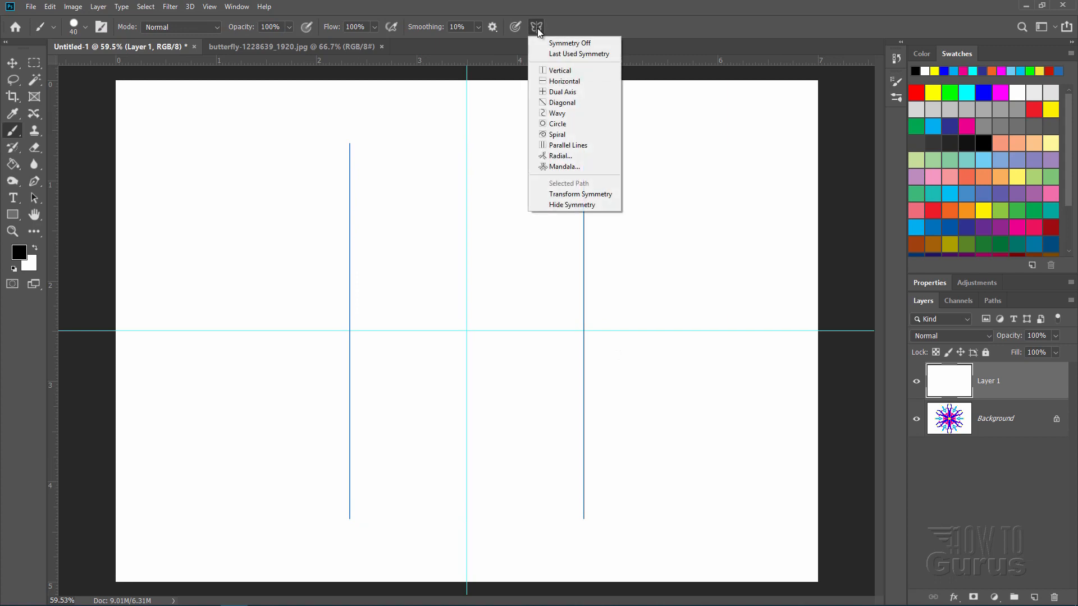
click(567, 159)
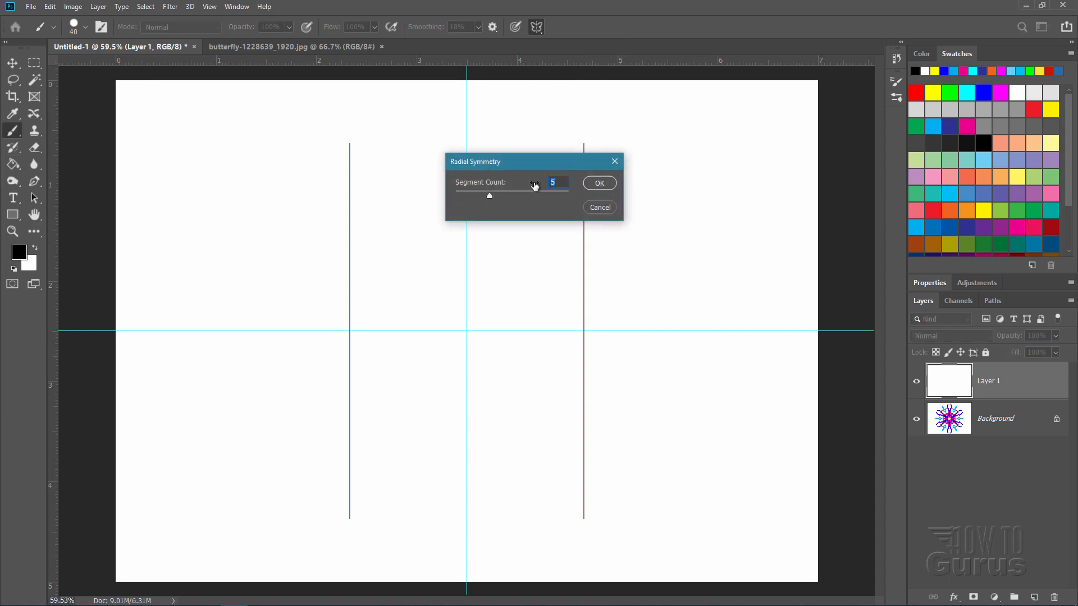
click(598, 184)
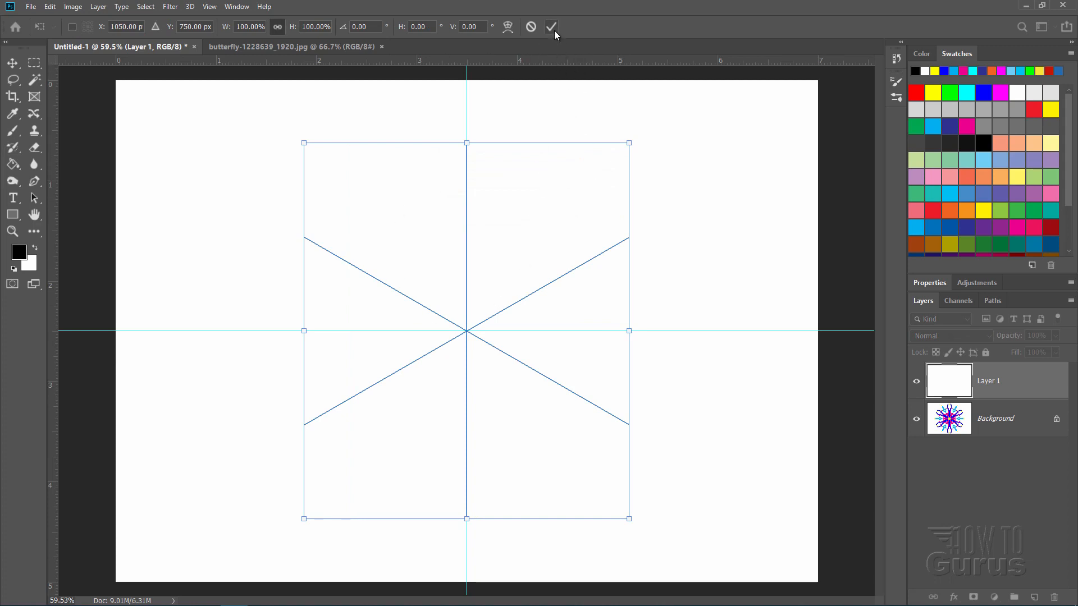
click(554, 30)
key(b)
- Paint wavy black strokes outward between the radial axes, and add clusters of dots between the strokes and around the centre
click(529, 222)
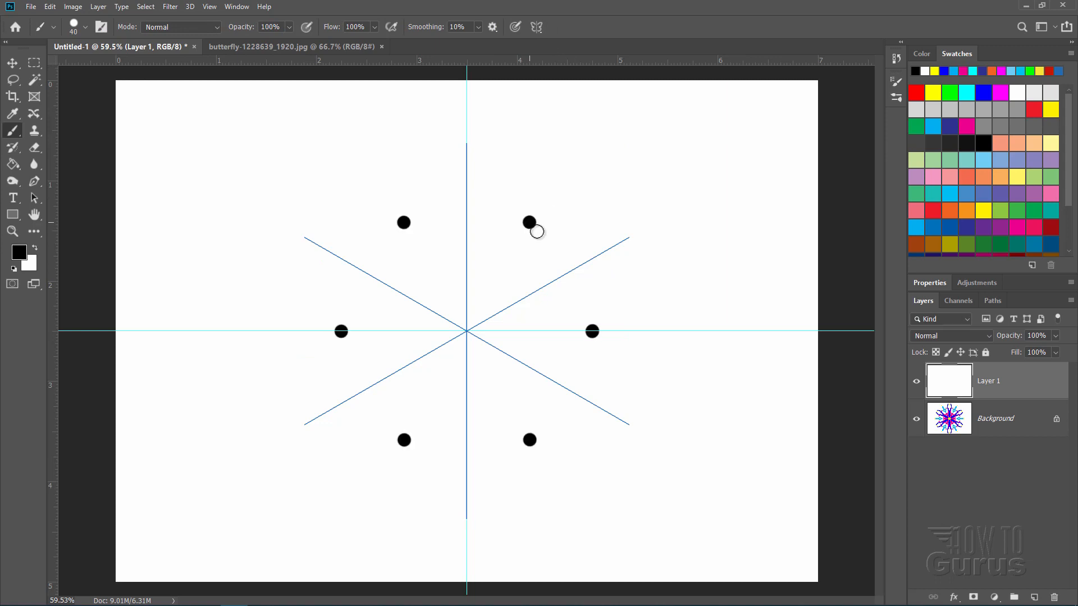
mouse_move(536, 231)
mouse_down()
mouse_move(506, 262)
mouse_move(511, 281)
mouse_move(492, 284)
mouse_move(483, 303)
mouse_move(546, 301)
mouse_move(547, 272)
mouse_move(589, 279)
mouse_move(582, 244)
mouse_move(630, 261)
mouse_move(623, 199)
mouse_move(687, 217)
mouse_up()
click(553, 193)
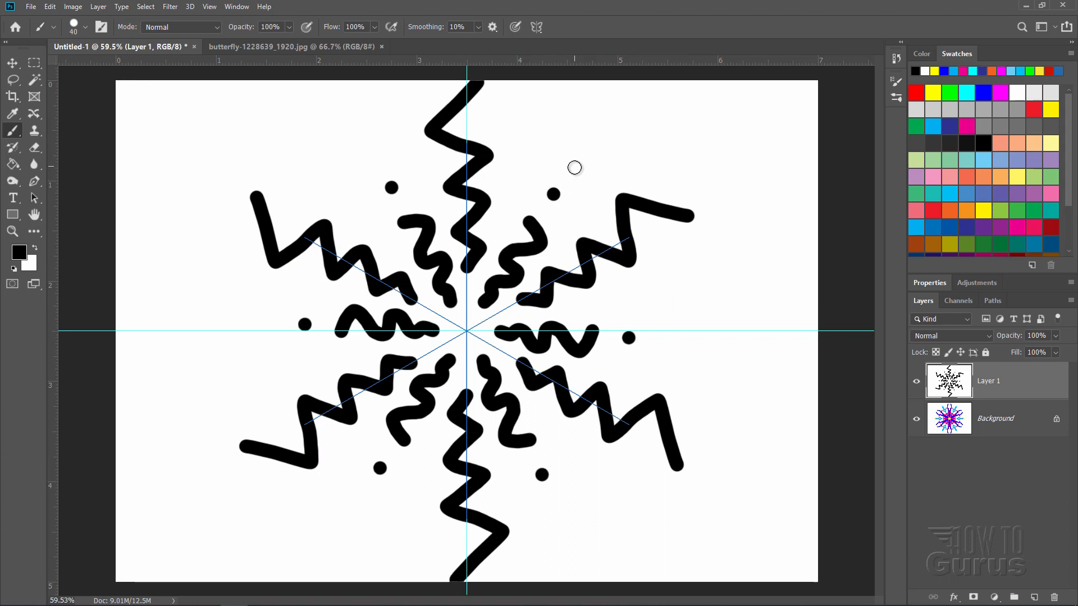
click(574, 167)
click(545, 164)
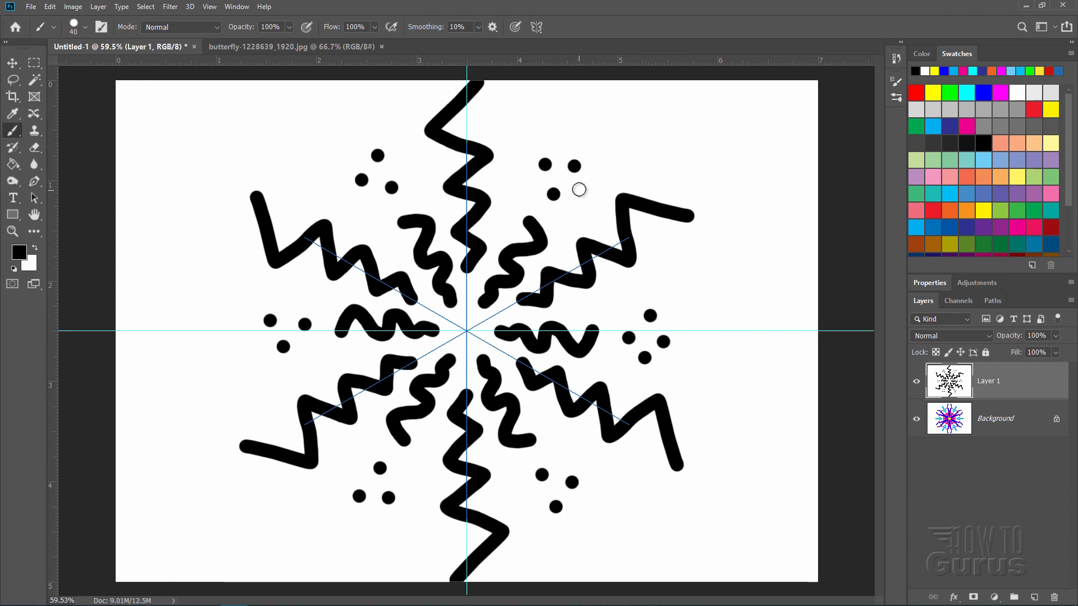
click(578, 189)
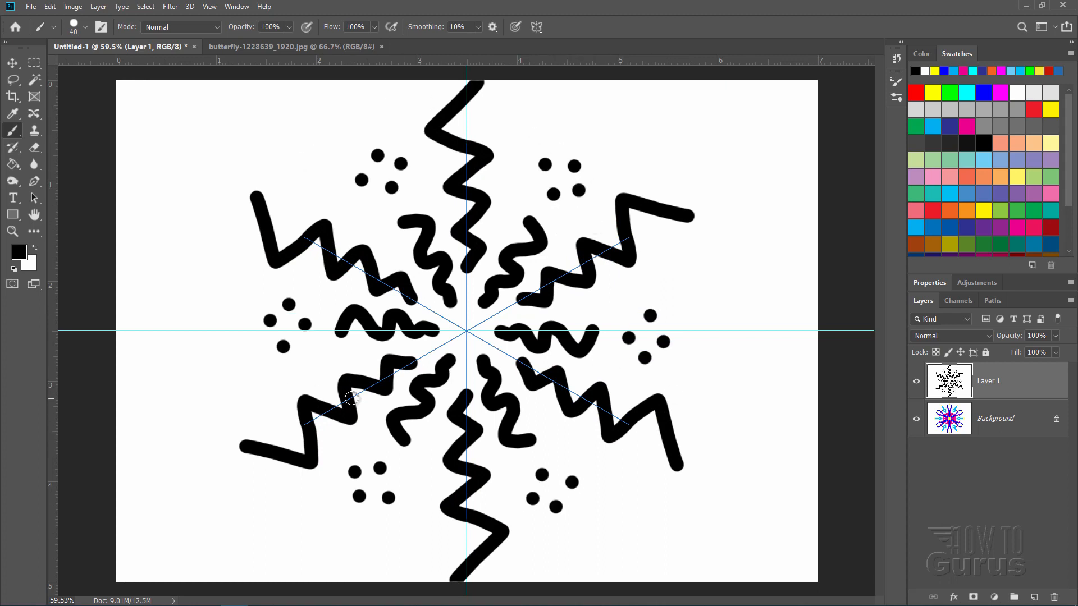
click(485, 320)
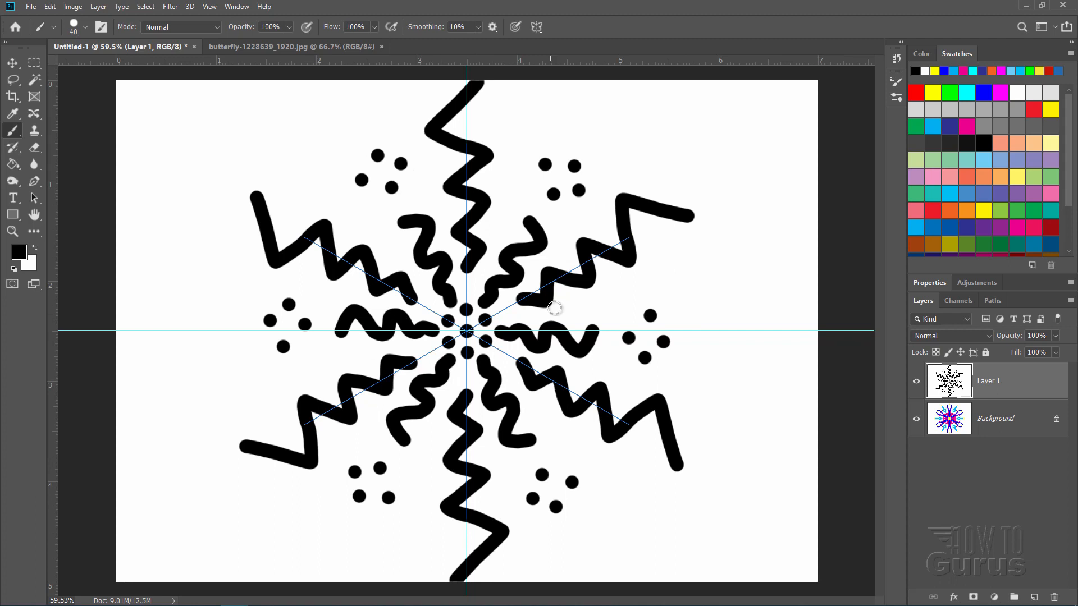
- Undo all the black strokes and dots painted with the radial symmetry
key(ctrl+z)
key(ctrl+z)
key(ctrl+z)
key(ctrl+z)
key(ctrl+z)
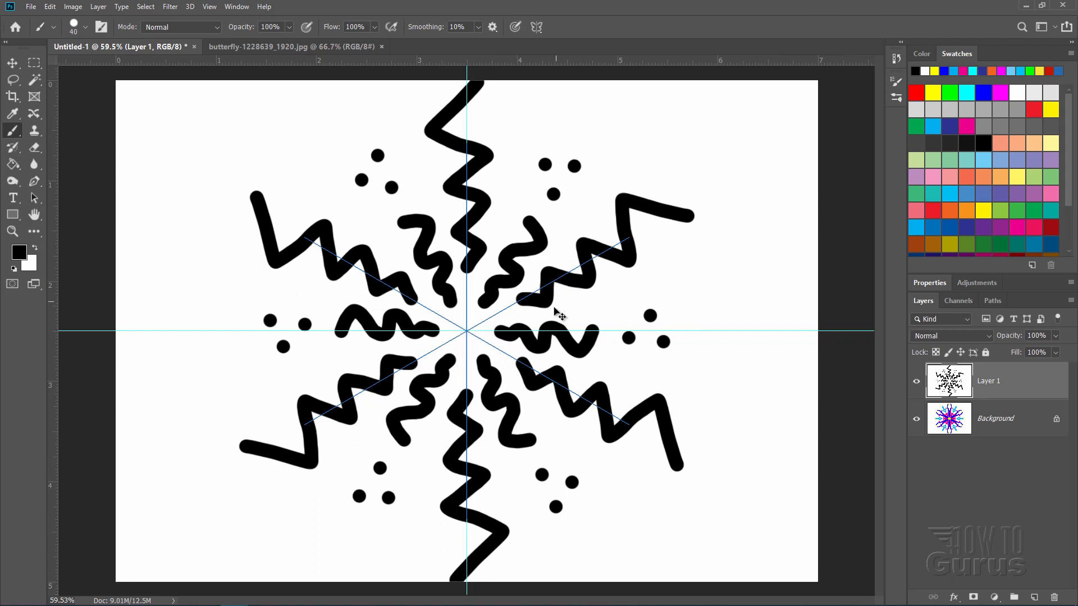
key(ctrl+z)
key(ctrl+z)
key(ctrl+z)
key(ctrl+z)
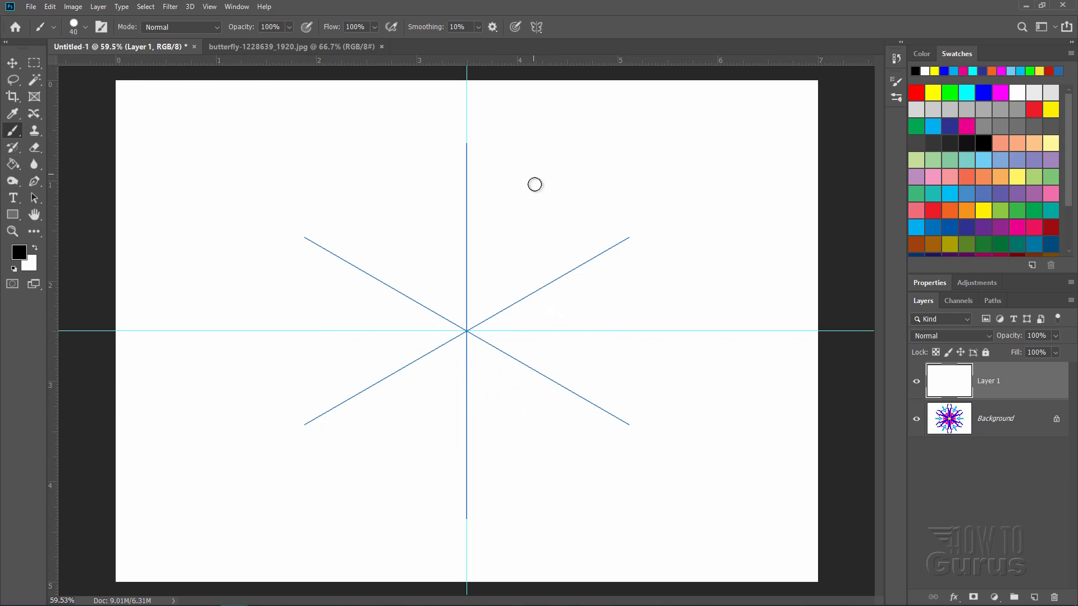
- Apply six-segment mandala paint symmetry at its default size, and paint and undo a black zigzag stroke towards its centre
click(535, 28)
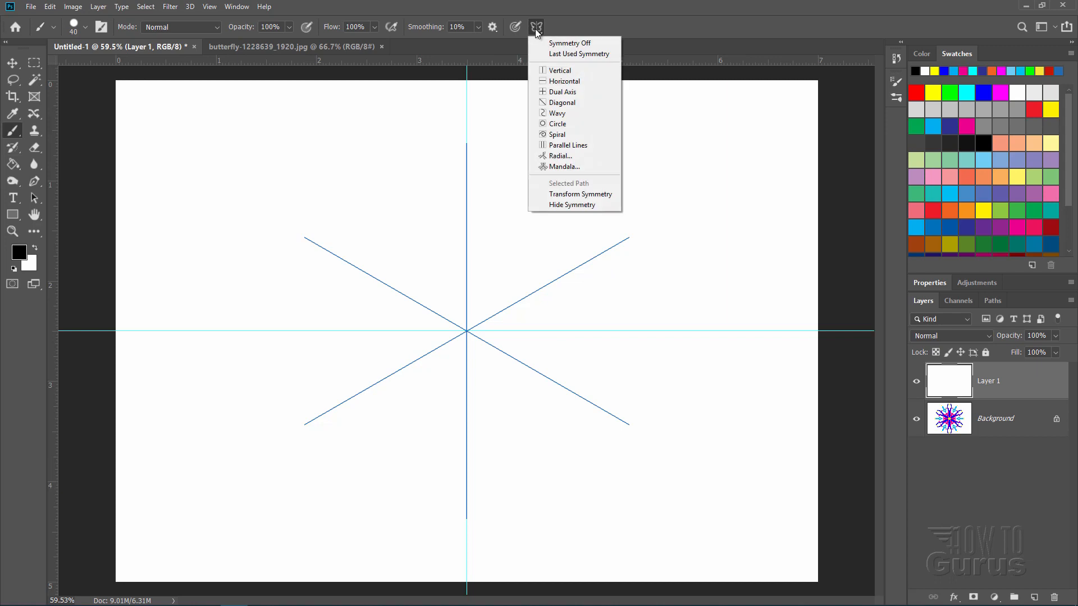
click(557, 164)
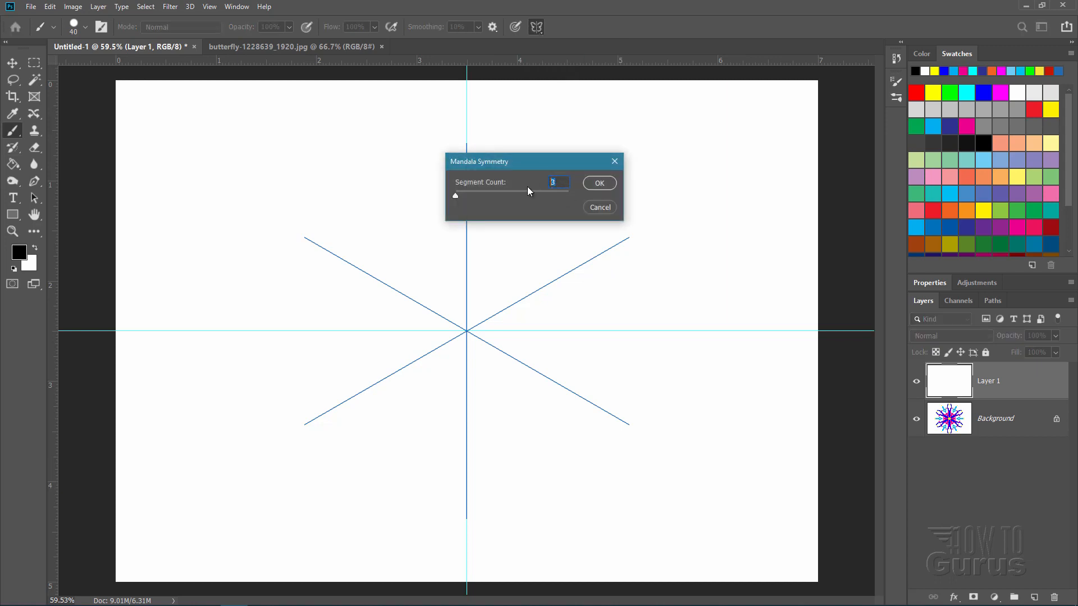
click(598, 182)
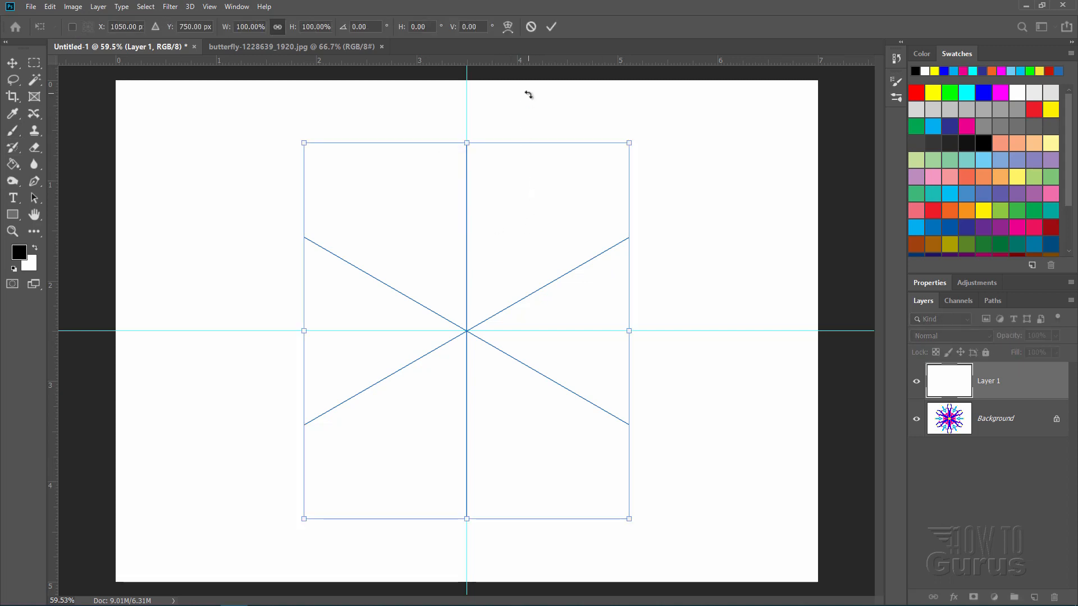
click(551, 33)
mouse_move(495, 211)
mouse_down()
mouse_move(531, 207)
mouse_move(492, 223)
mouse_move(519, 248)
mouse_move(485, 253)
mouse_move(509, 277)
mouse_move(485, 284)
mouse_move(493, 292)
mouse_move(467, 330)
mouse_up()
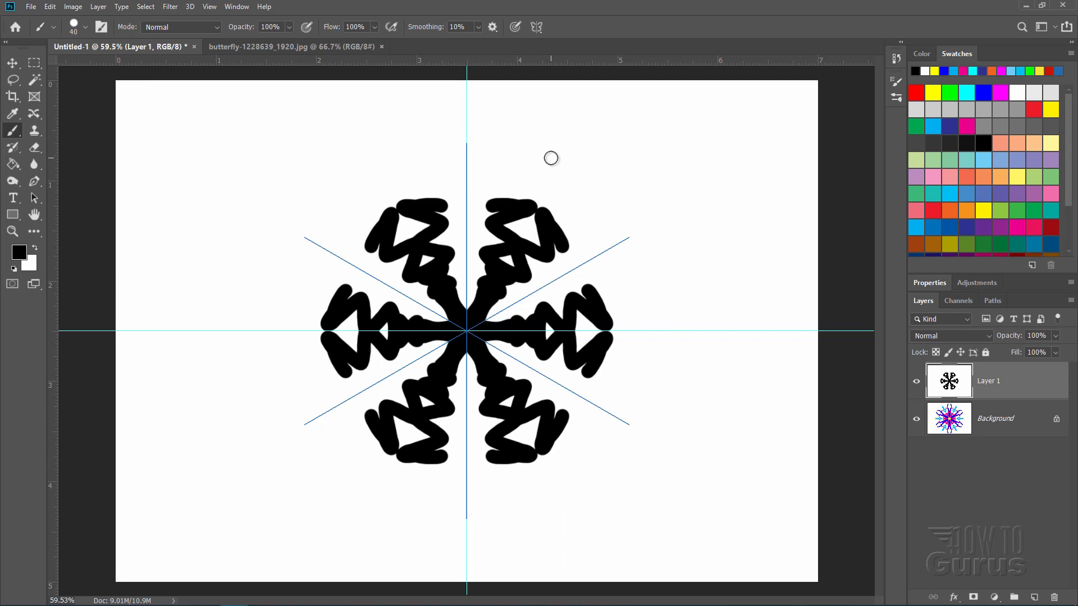
key(ctrl+z)
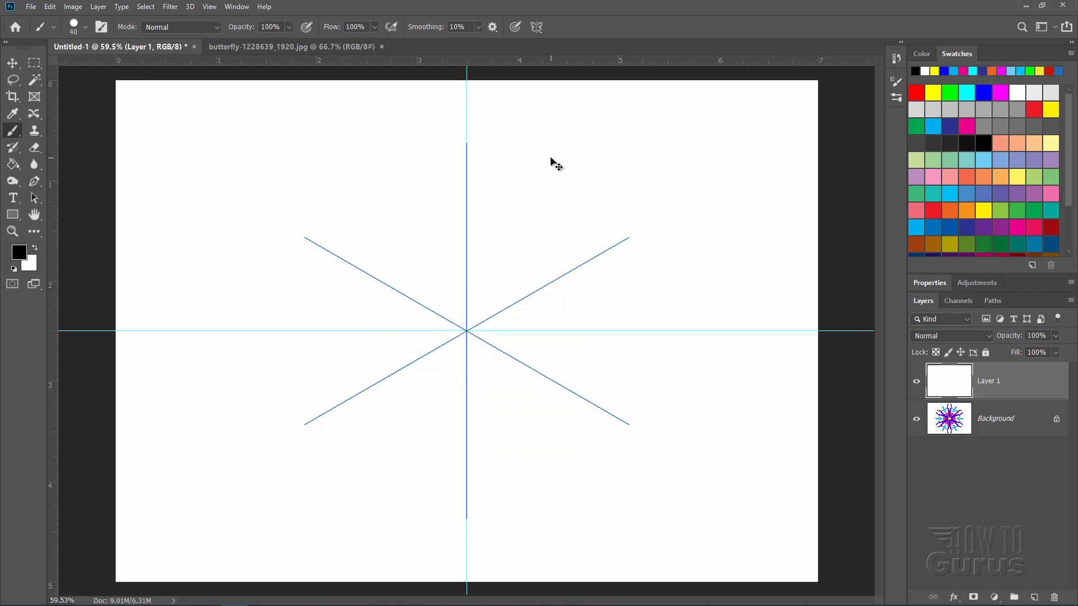
- Turn paint symmetry off, and paint a black stroke that alternates freehand sections with constrained straight edges along its starting line
click(536, 27)
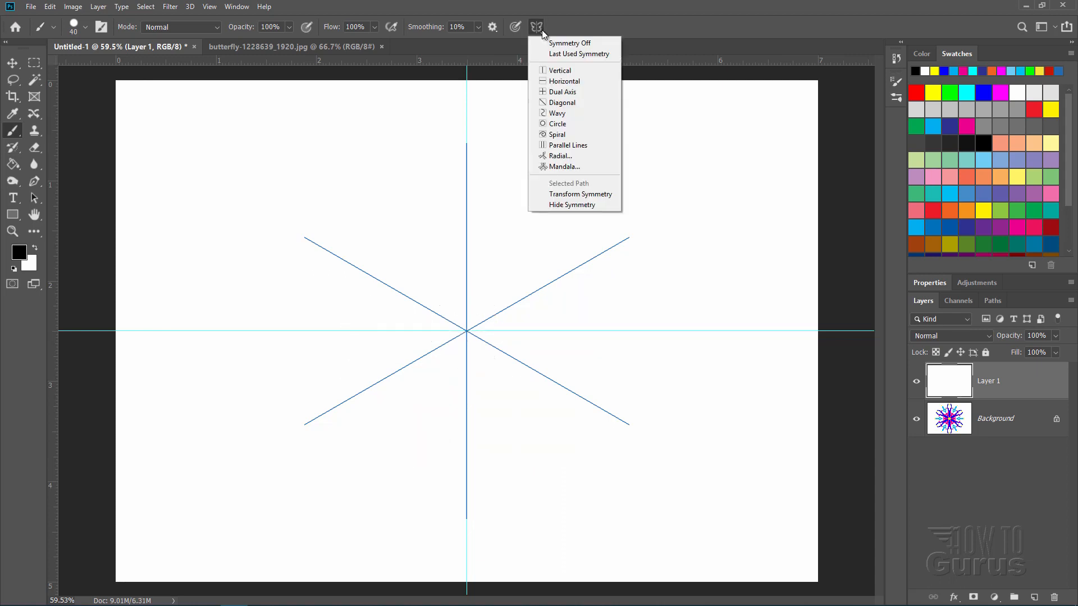
click(571, 44)
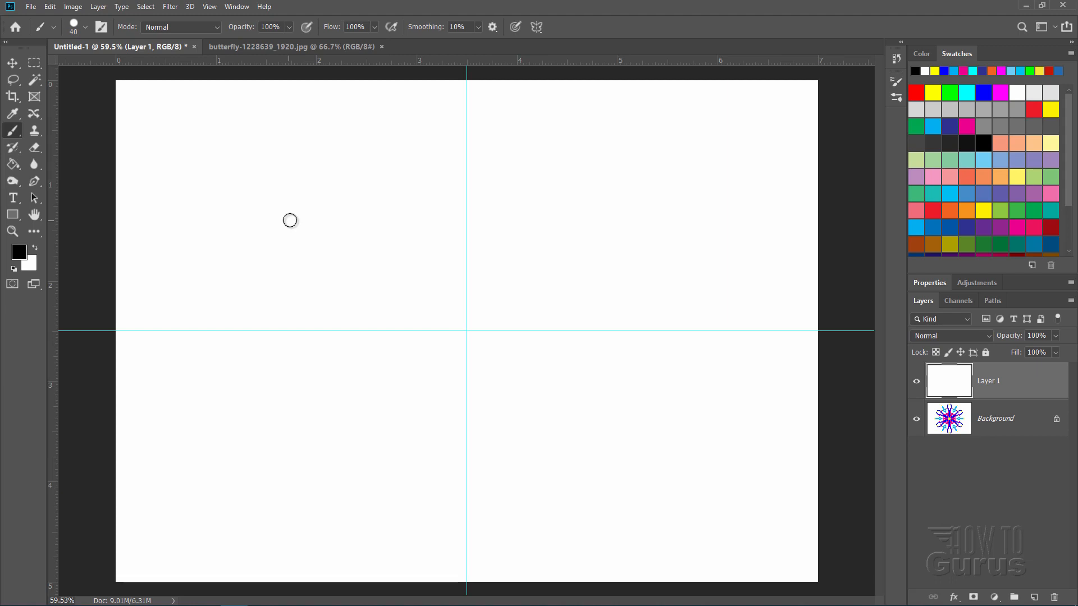
click(267, 203)
mouse_move(271, 211)
mouse_down()
mouse_move(368, 318)
mouse_move(523, 421)
mouse_move(602, 453)
mouse_move(614, 490)
mouse_move(577, 507)
mouse_move(507, 496)
mouse_move(468, 484)
mouse_move(466, 449)
mouse_up()
key(shift)
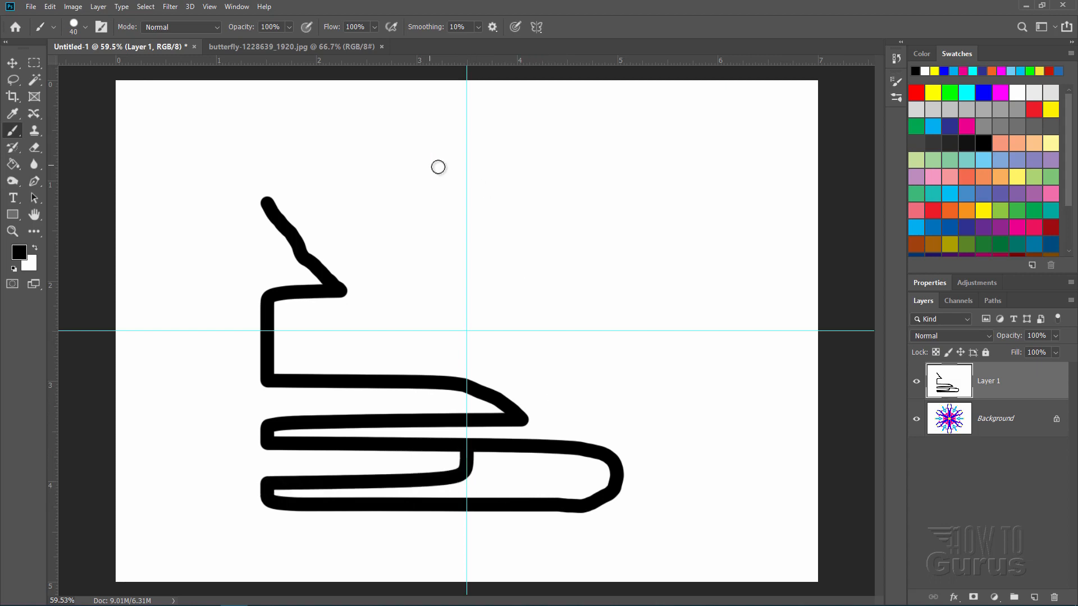
- Paint four more black strokes across the canvas, alternating freehand movement with constrained sections that snap back to each starting line
mouse_move(392, 135)
mouse_down()
mouse_move(704, 220)
mouse_move(749, 241)
mouse_move(752, 267)
mouse_up()
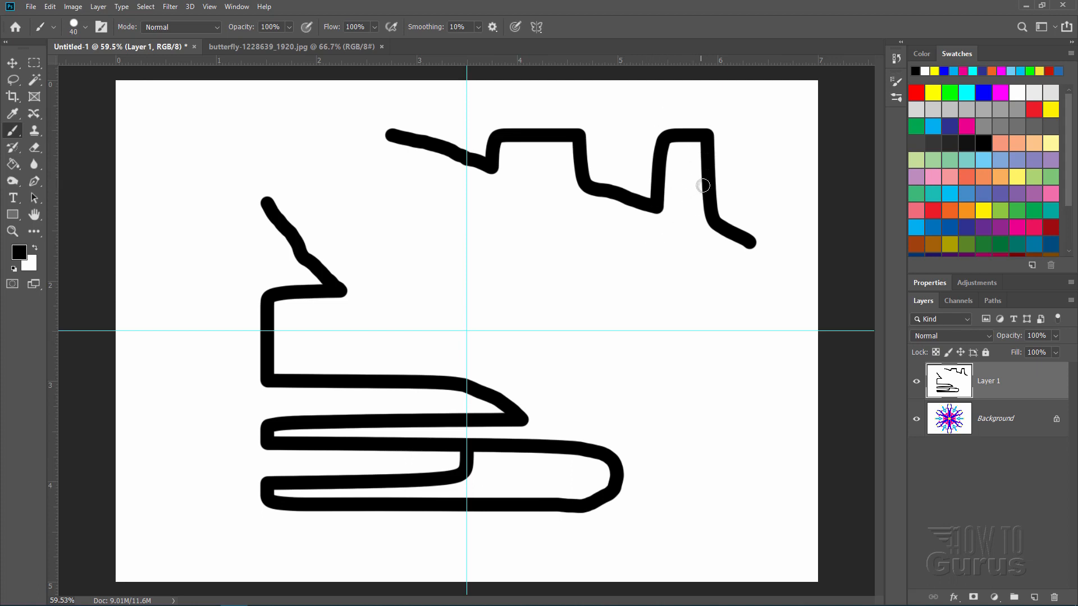
mouse_move(514, 226)
mouse_down()
mouse_move(563, 274)
mouse_move(515, 292)
mouse_up()
mouse_move(591, 301)
mouse_down()
mouse_move(635, 348)
mouse_move(698, 370)
mouse_move(709, 415)
mouse_move(695, 471)
mouse_move(716, 494)
mouse_up()
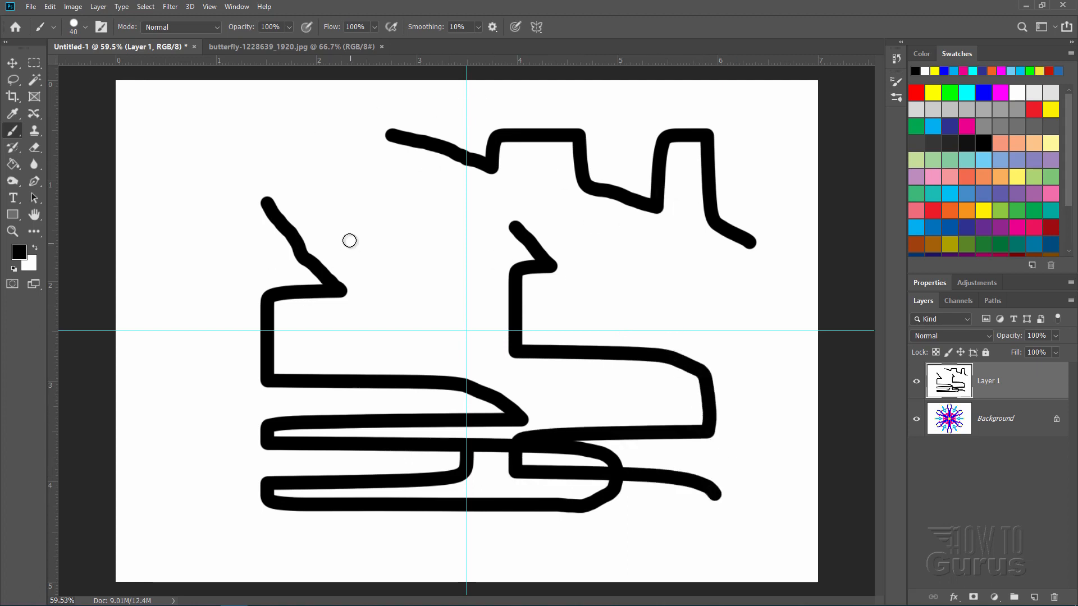
mouse_move(332, 200)
mouse_down()
mouse_move(457, 335)
mouse_move(435, 341)
mouse_up()
click(639, 242)
drag(649, 264, 753, 368)
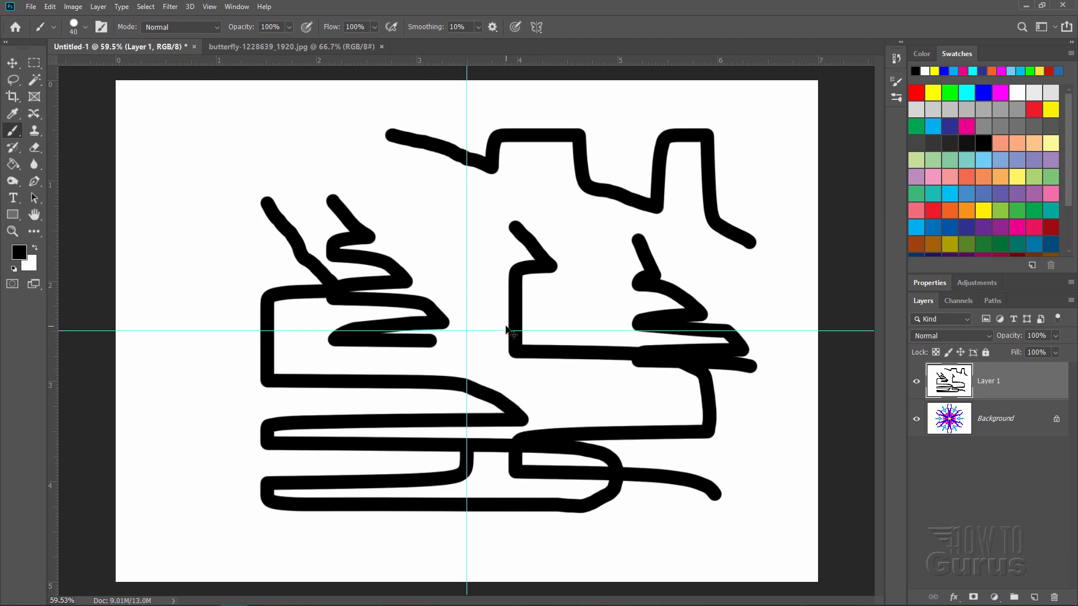
- Undo all the black strokes painted without symmetry
key(ctrl+z)
key(ctrl+z)
key(ctrl+z)
key(ctrl+z)
key(ctrl+z)
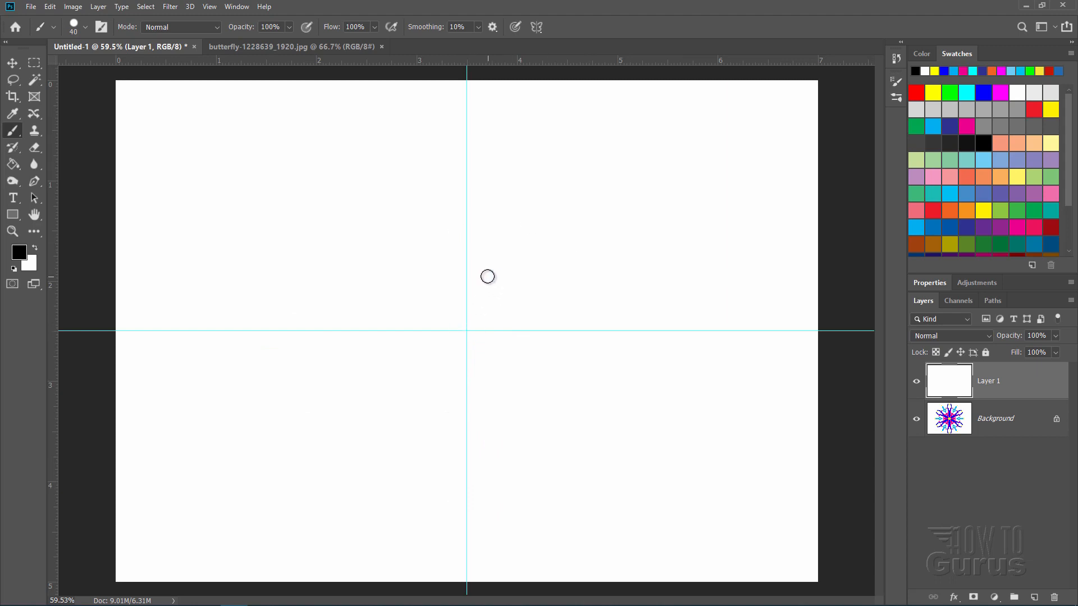
- Apply mandala paint symmetry with a segment count of 6, enlarged to about 122% and centred on the guides
click(539, 30)
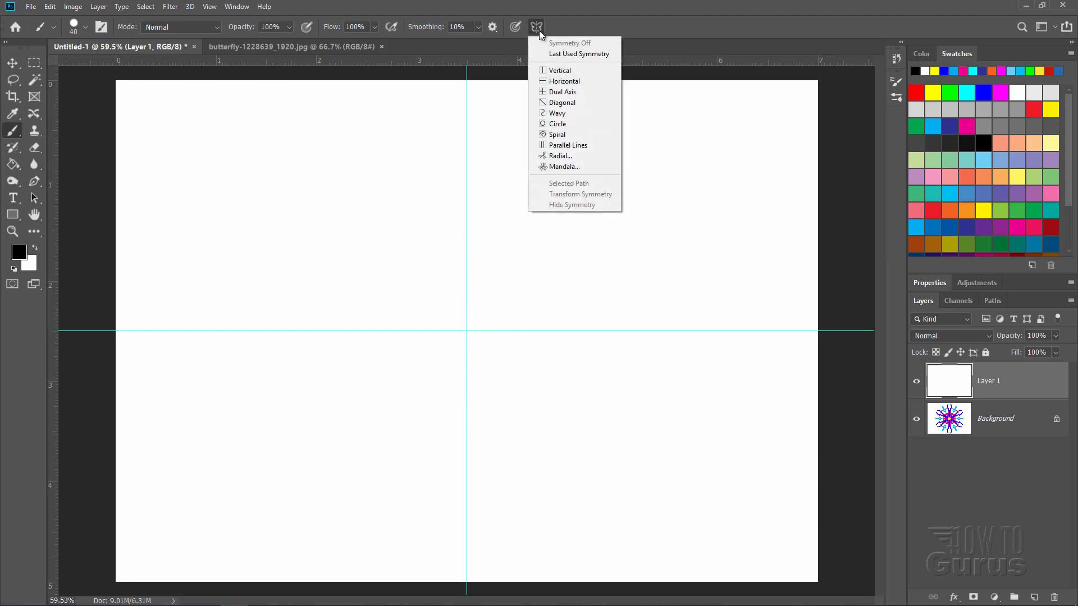
click(562, 164)
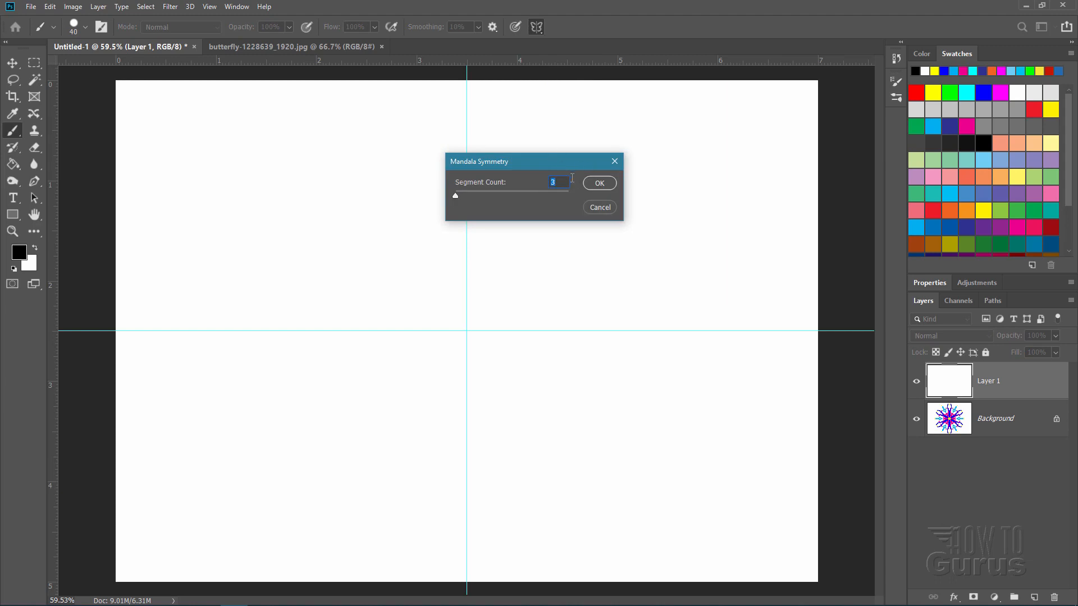
text(6)
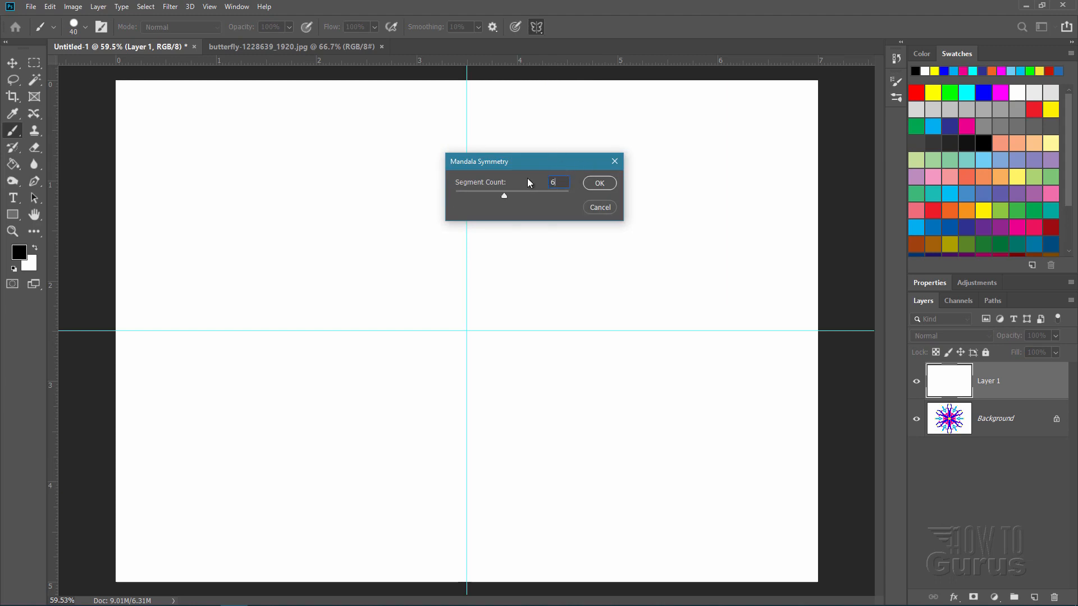
click(596, 185)
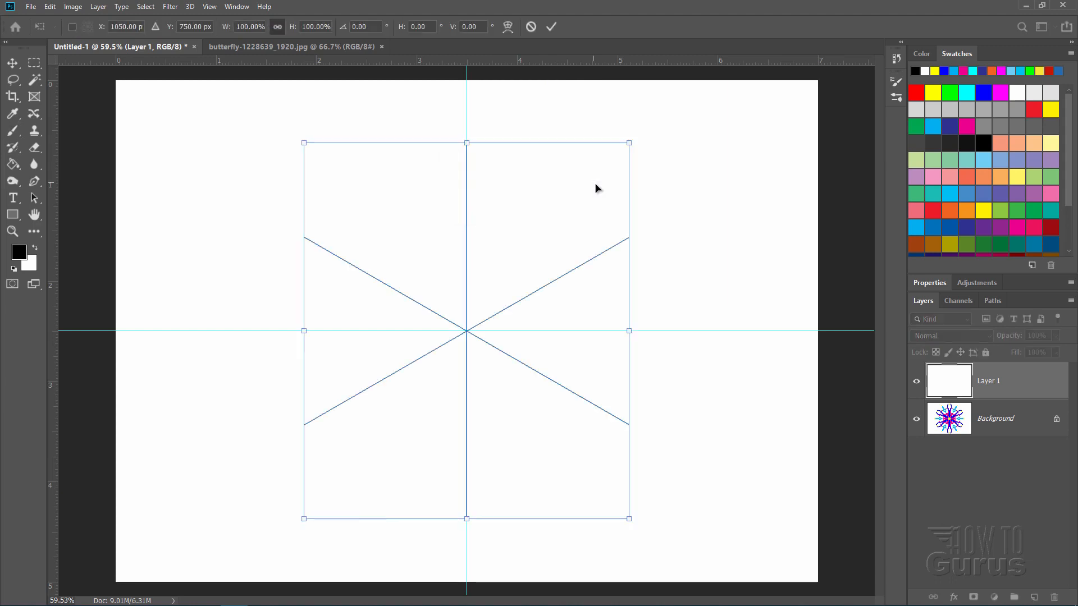
drag(628, 143, 664, 101)
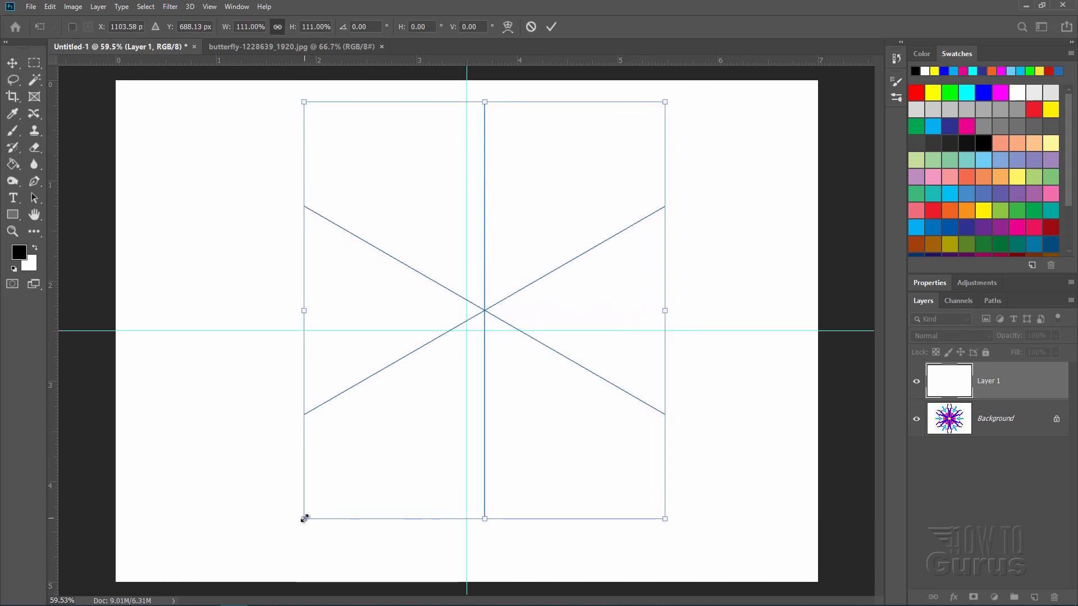
drag(304, 518, 260, 551)
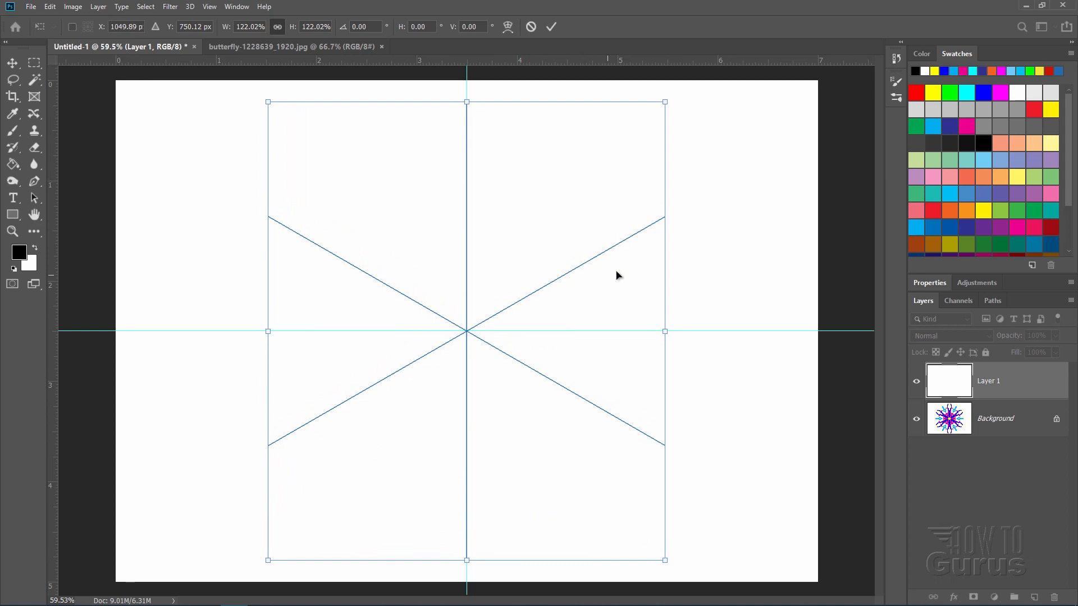
click(550, 27)
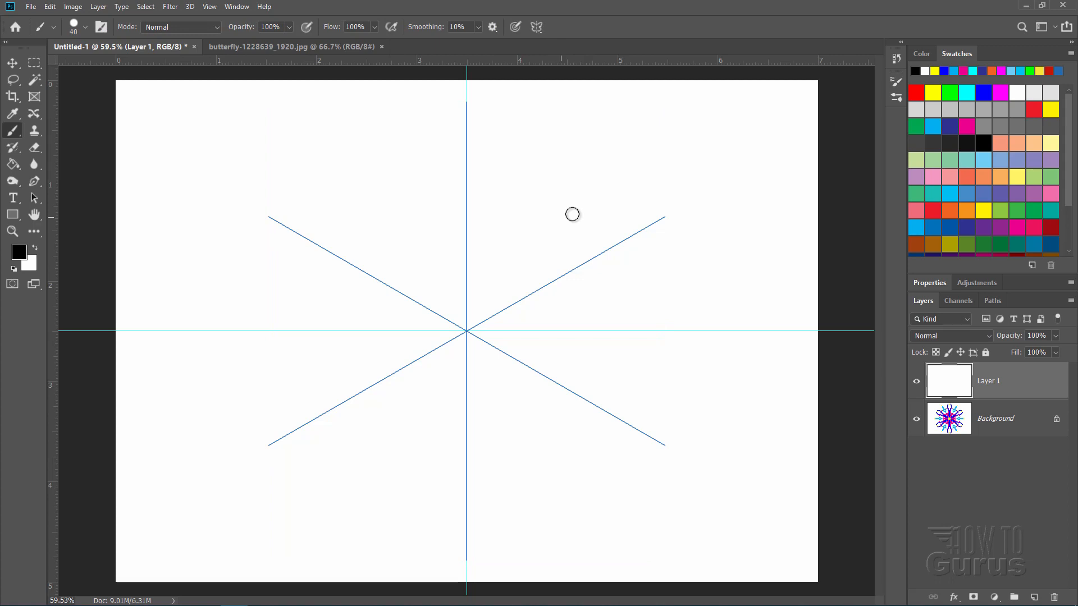
- Paint light blue dots around the mandala centre and scalloped light blue strokes outward along the symmetry axes
click(955, 189)
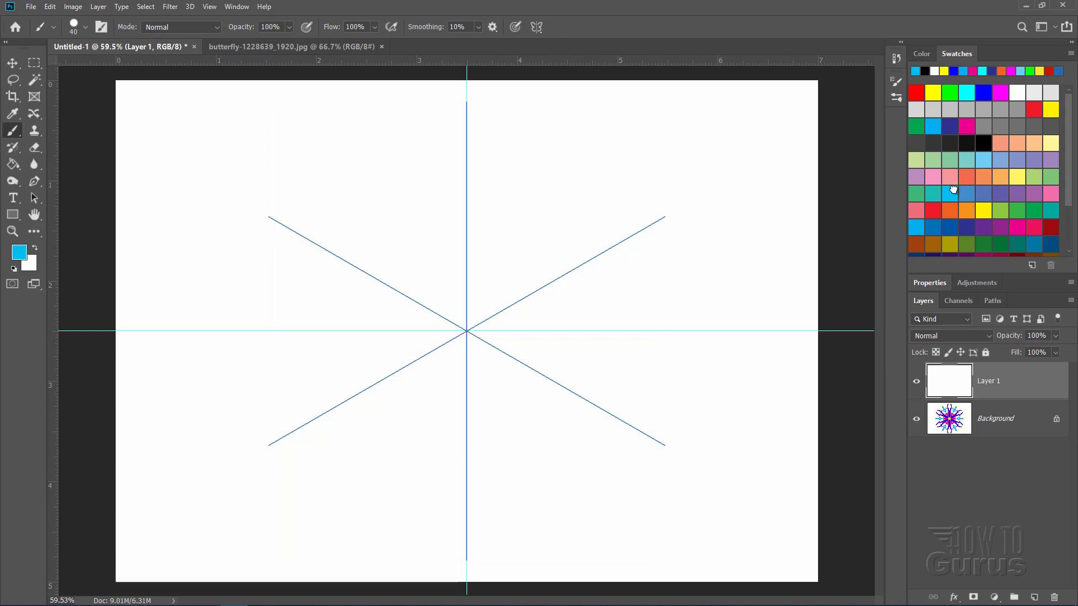
click(487, 294)
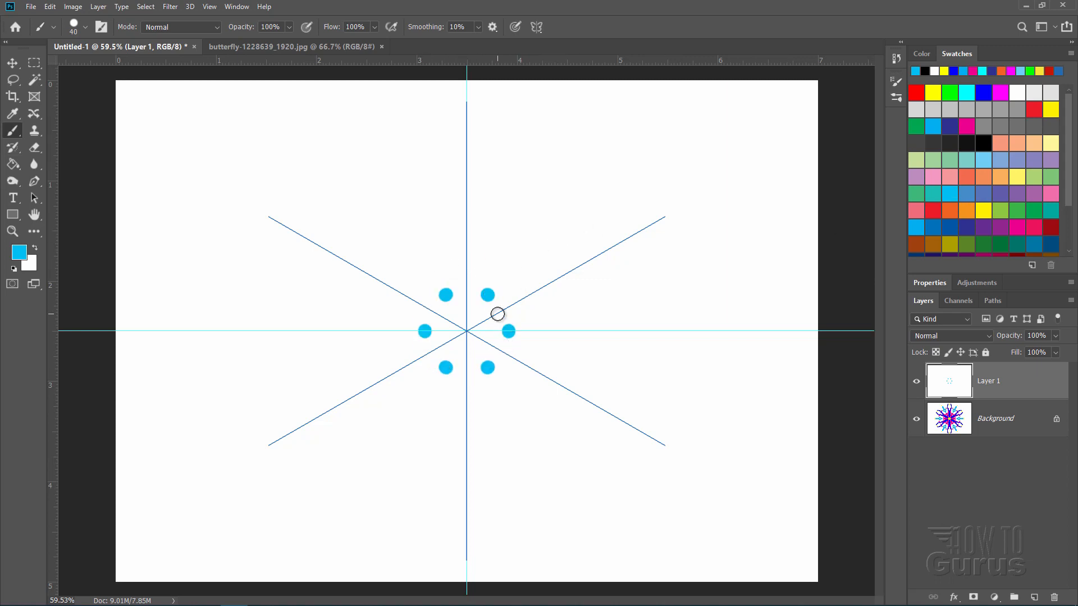
click(516, 303)
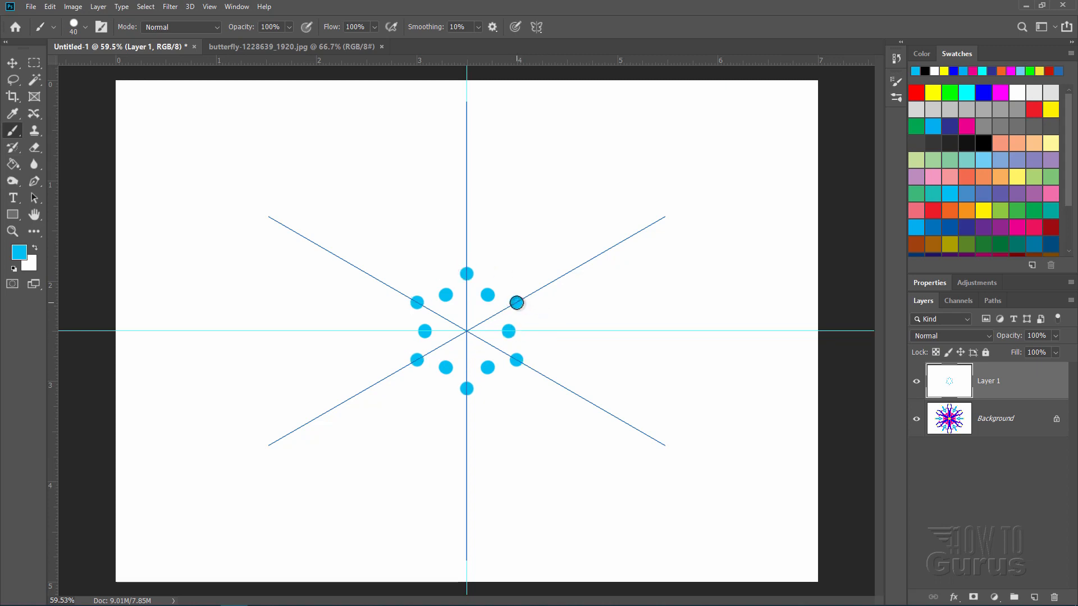
mouse_move(517, 302)
mouse_down()
mouse_move(552, 296)
mouse_move(554, 276)
mouse_move(576, 281)
mouse_move(589, 261)
mouse_up()
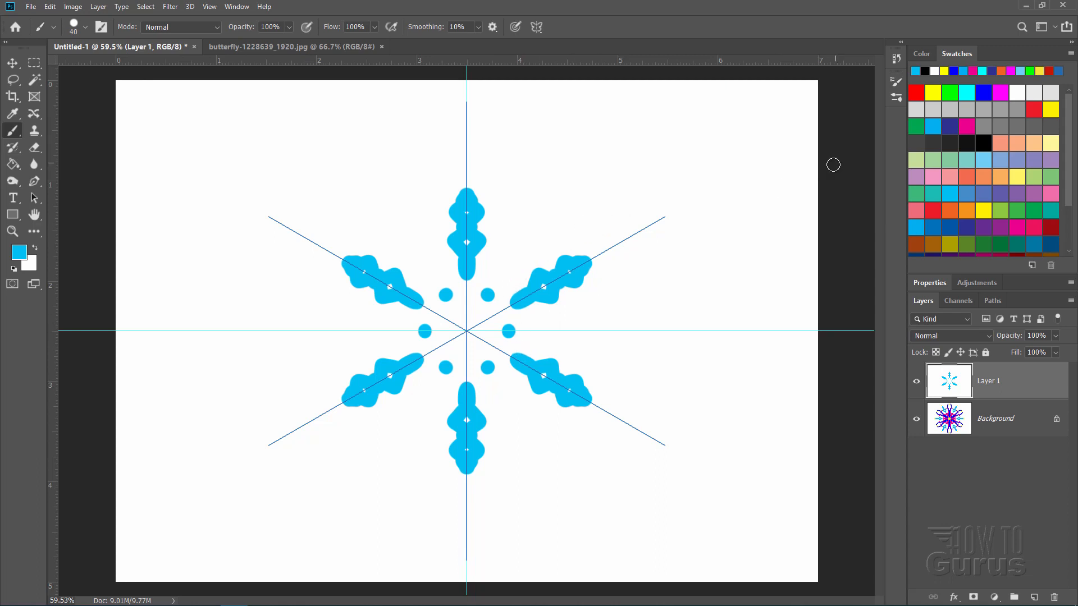
- Paint a ring of magenta dots just outside the inner light blue dots
click(968, 126)
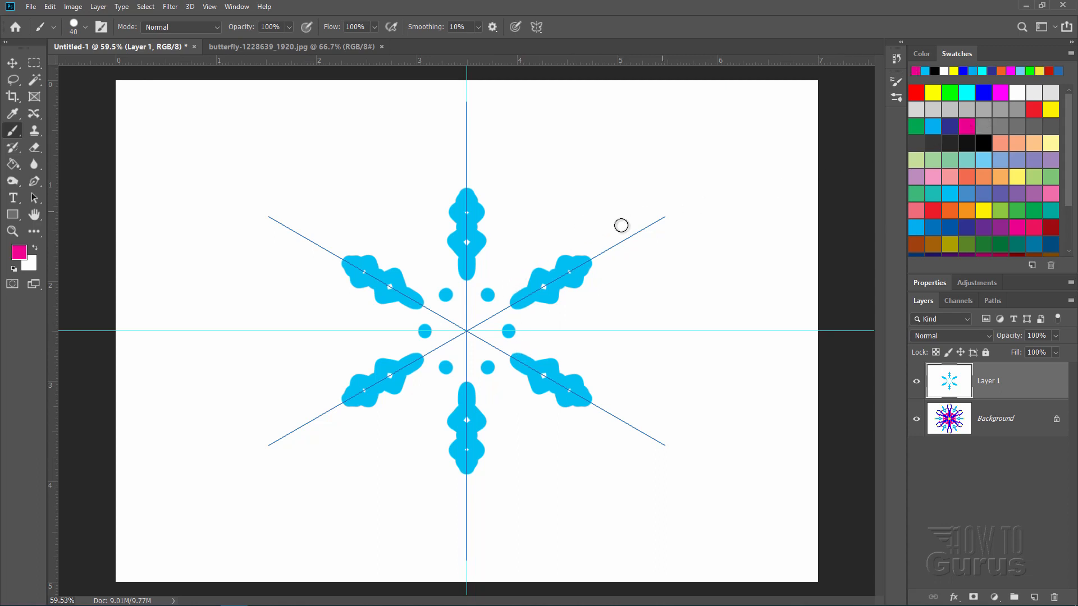
click(497, 280)
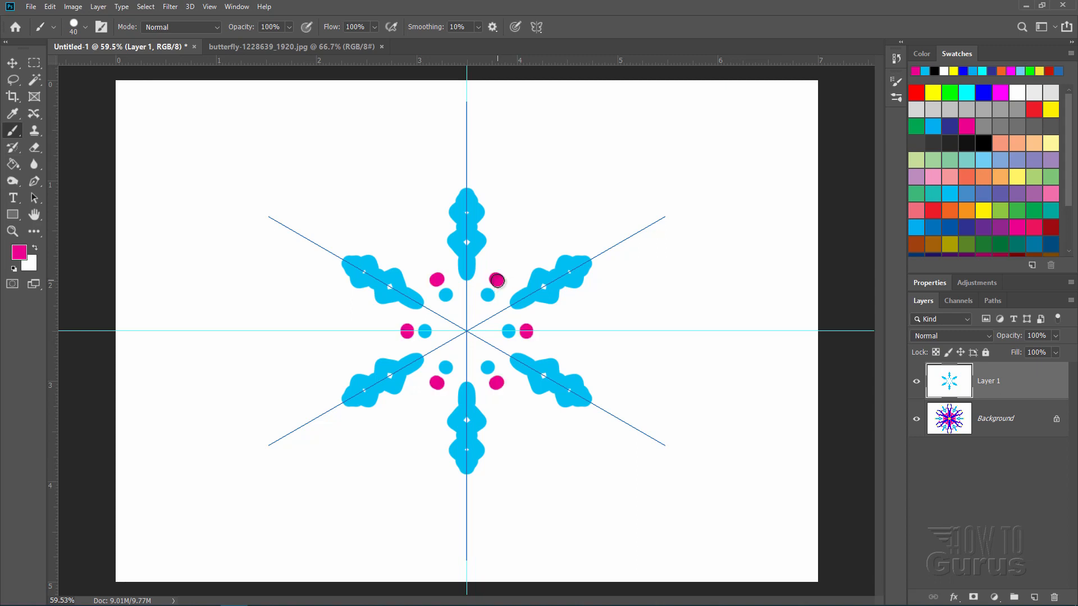
- Paint angular magenta outlines outward from the magenta dots, and interlaced fuchsia strokes from the mandala centre out to looped tips
drag(497, 280, 505, 271)
drag(512, 260, 607, 128)
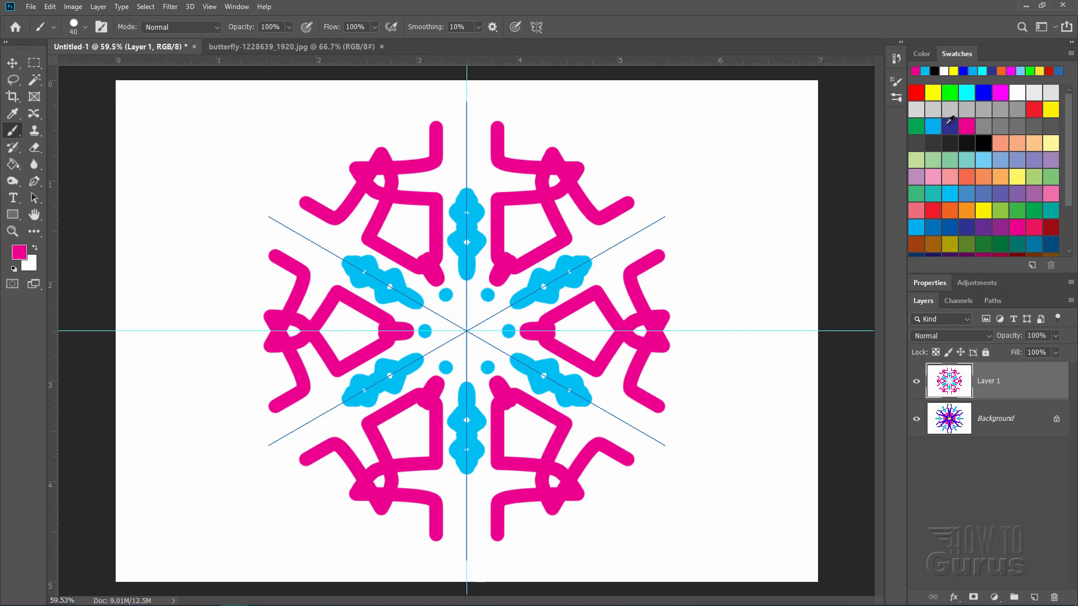
click(1008, 92)
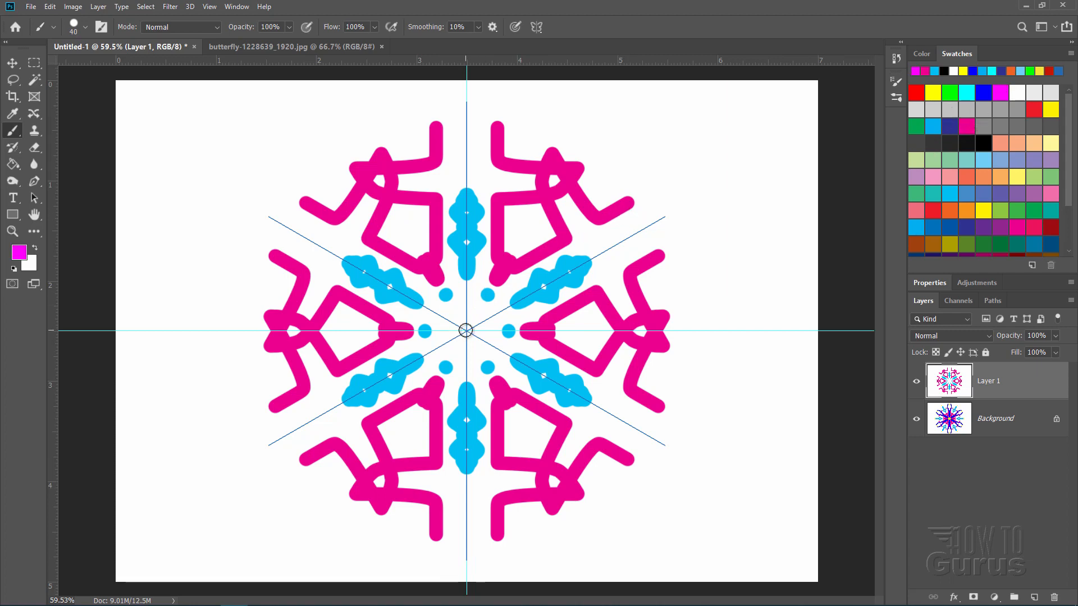
mouse_move(466, 331)
mouse_down()
mouse_move(440, 277)
mouse_move(415, 317)
mouse_move(435, 267)
mouse_move(402, 225)
mouse_move(413, 220)
mouse_move(389, 188)
mouse_move(373, 135)
mouse_move(346, 121)
mouse_up()
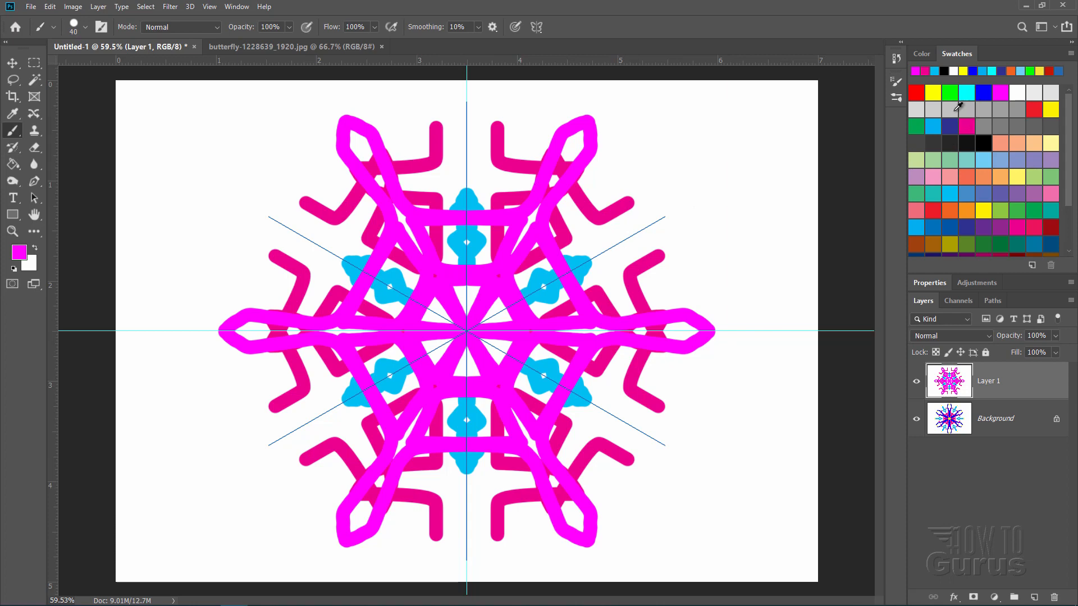
- Paint pale blue strokes outward along the symmetry axes, ending in curved arcs around the mandala's outer edge
click(984, 160)
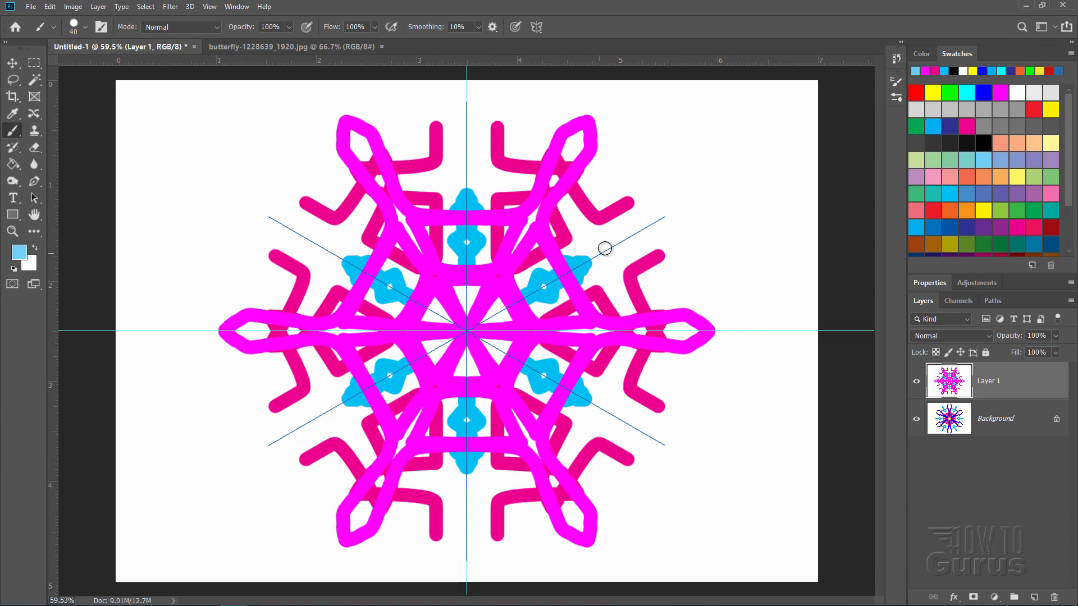
mouse_move(600, 251)
mouse_down()
mouse_move(668, 220)
mouse_move(713, 302)
mouse_up()
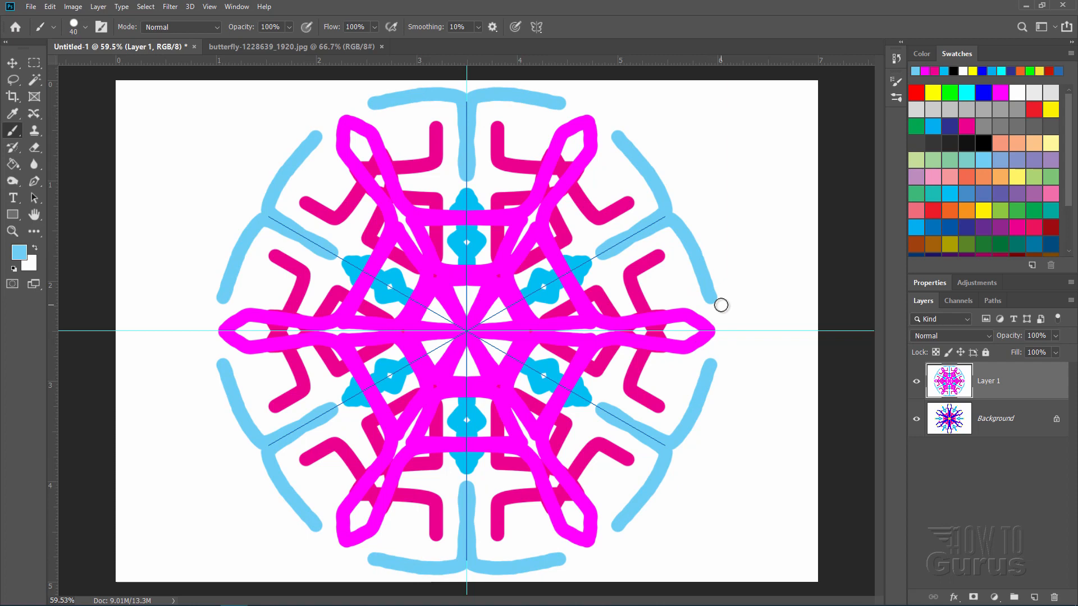
right_click(14, 132)
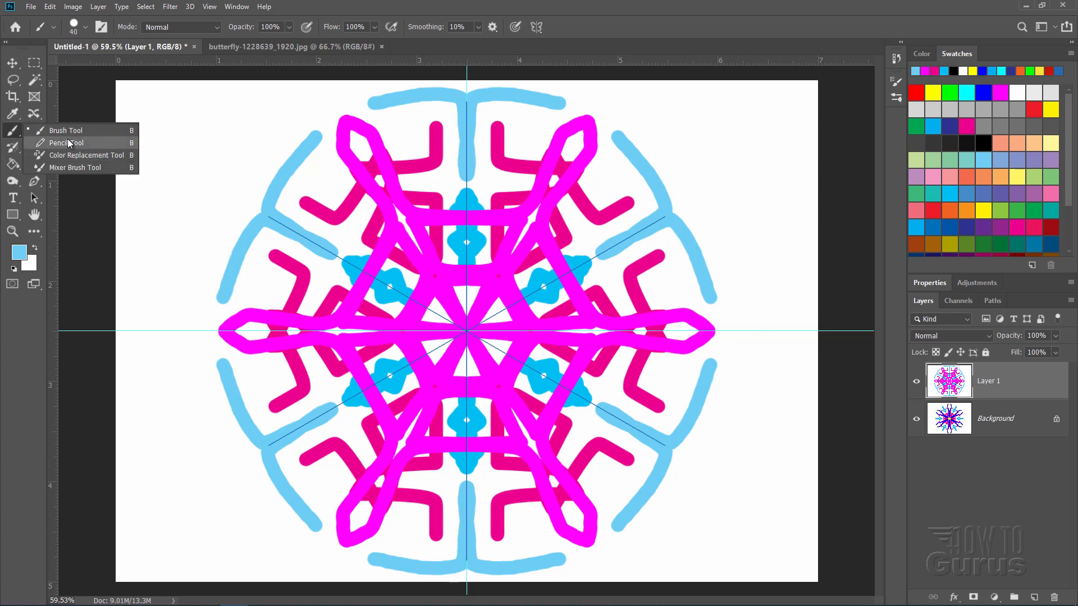
click(15, 132)
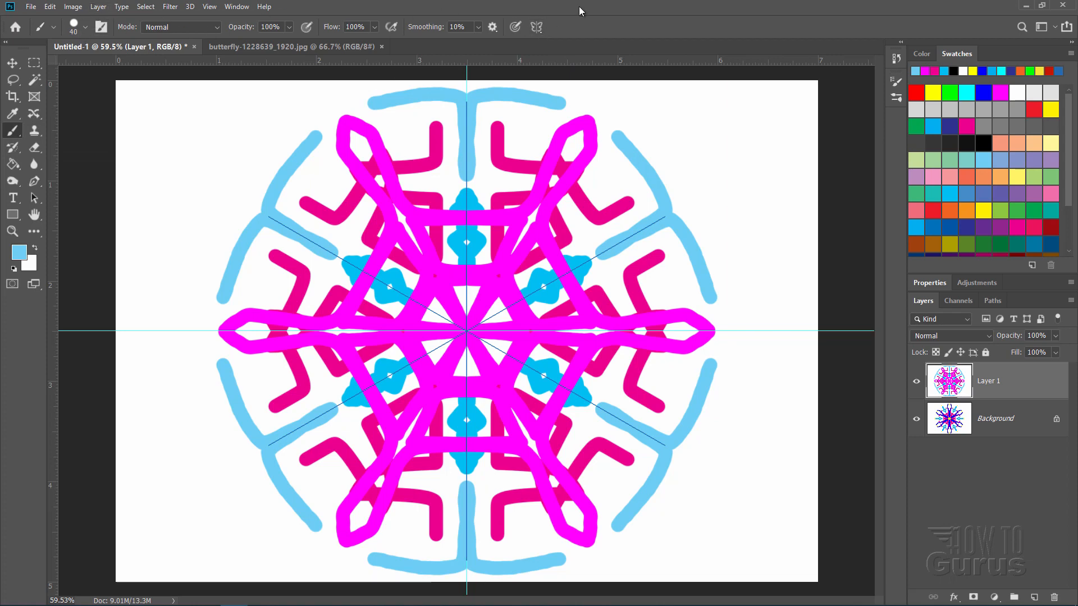
click(537, 30)
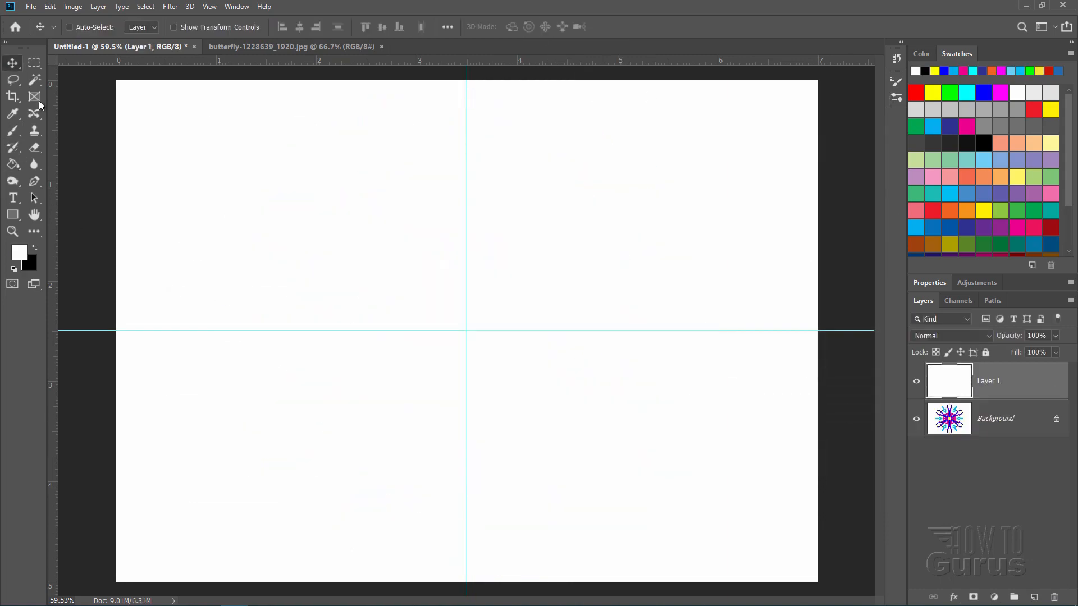
- Switch to the Brush tool and make black the foreground colour
click(12, 131)
click(34, 248)
- Try black brush strokes on the blank Layer 1 without symmetry, two vertical and one horizontal
drag(550, 185, 549, 440)
drag(393, 222, 393, 378)
drag(545, 303, 721, 303)
key(ctrl+z)
key(ctrl+z)
key(ctrl+z)
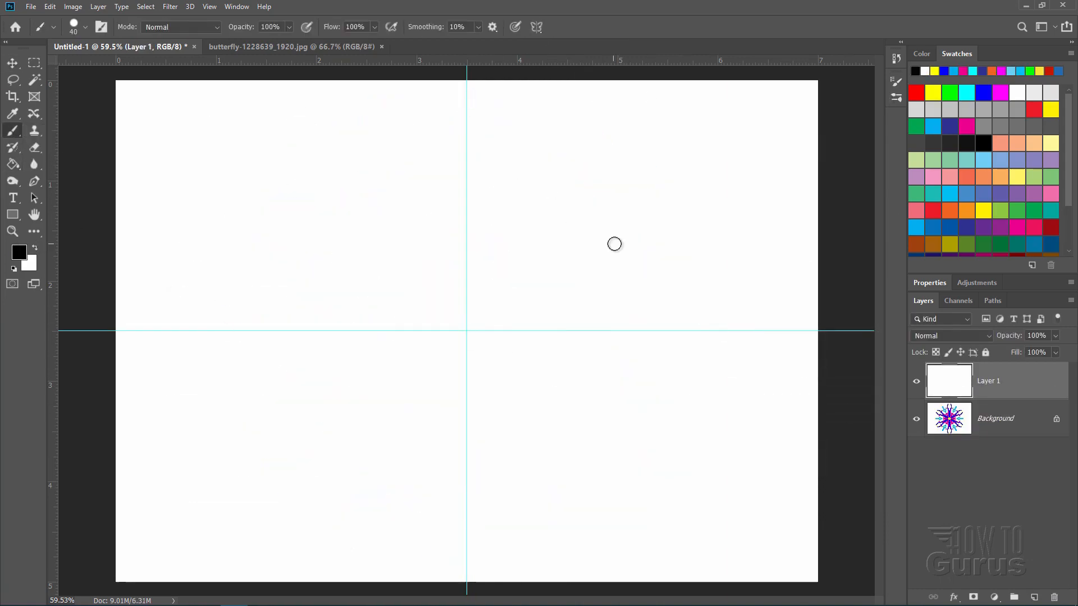
- Try vertical paint symmetry with a lengthened axis and a black test stroke beside the vertical guide
click(537, 27)
click(559, 71)
drag(466, 143, 466, 104)
drag(487, 154, 483, 154)
key(Return)
mouse_move(552, 256)
mouse_down()
mouse_move(584, 341)
mouse_move(567, 410)
mouse_up()
key(ctrl+z)
key(ctrl+z)
- Try the Dual Axis and Wavy paint symmetry options
click(537, 27)
click(555, 93)
click(552, 26)
click(537, 27)
click(556, 116)
- Try Circle paint symmetry with a black test stroke inside the circle
click(553, 26)
click(556, 128)
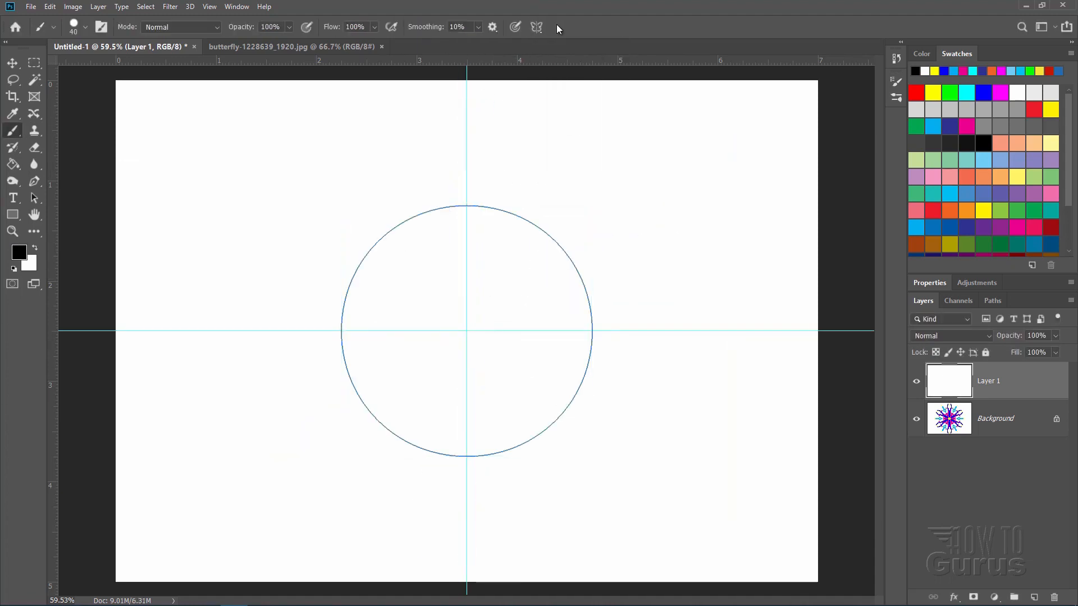
mouse_move(508, 309)
mouse_down()
mouse_move(473, 256)
mouse_move(387, 405)
mouse_up()
key(ctrl+z)
key(ctrl+z)
- Try Parallel Lines paint symmetry, and replace it with Radial symmetry using a segment count of 6
click(537, 27)
click(564, 145)
click(537, 27)
click(573, 156)
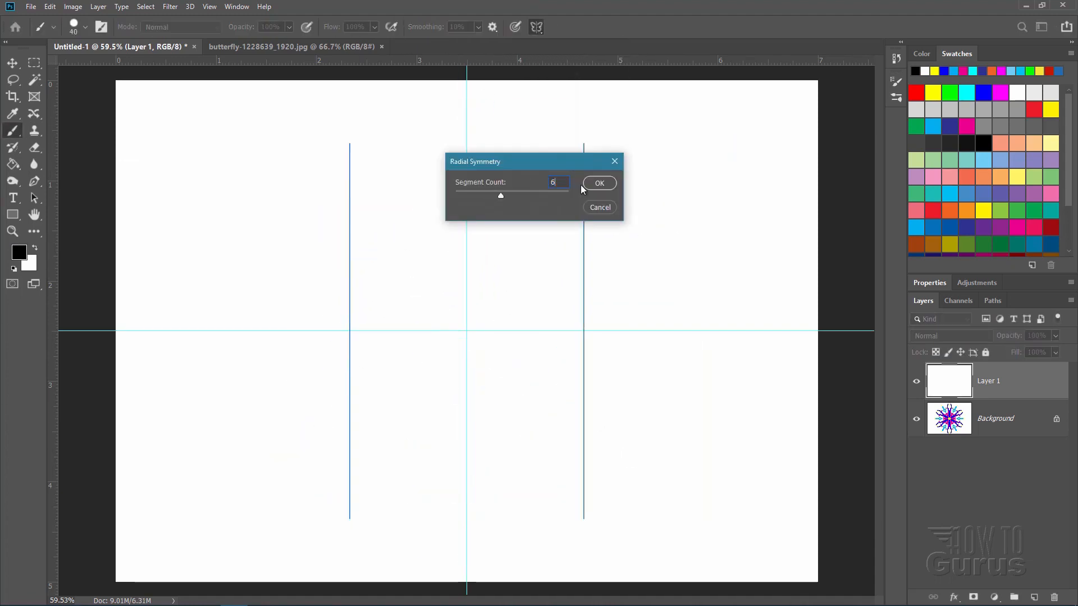
click(598, 183)
- Paint black zigzag strokes radiating from the centre with clusters of dots between them and at the middle
drag(529, 222, 486, 302)
drag(523, 301, 695, 223)
click(545, 165)
click(572, 168)
click(578, 190)
click(468, 331)
click(485, 320)
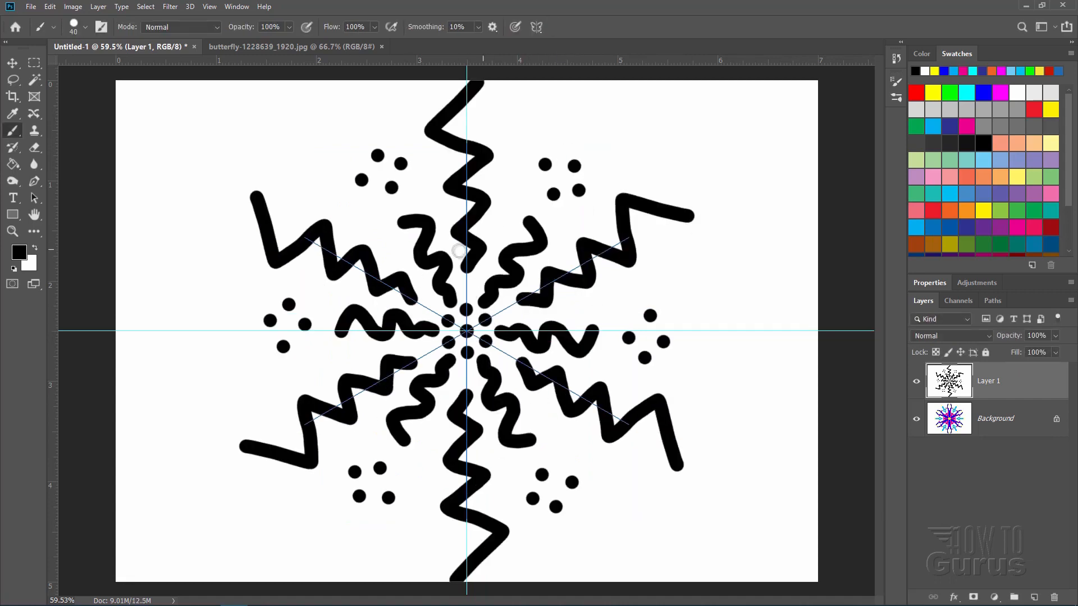
- Undo all the black zigzag strokes and dots painted with radial symmetry
key(ctrl+z)
key(ctrl+z)
key(ctrl+z)
key(ctrl+z)
key(ctrl+z)
key(ctrl+z)
key(ctrl+z)
key(ctrl+z)
- Try Mandala paint symmetry with a black zigzag stroke running in towards the centre
click(537, 27)
click(573, 167)
click(599, 183)
click(551, 29)
drag(492, 206, 462, 347)
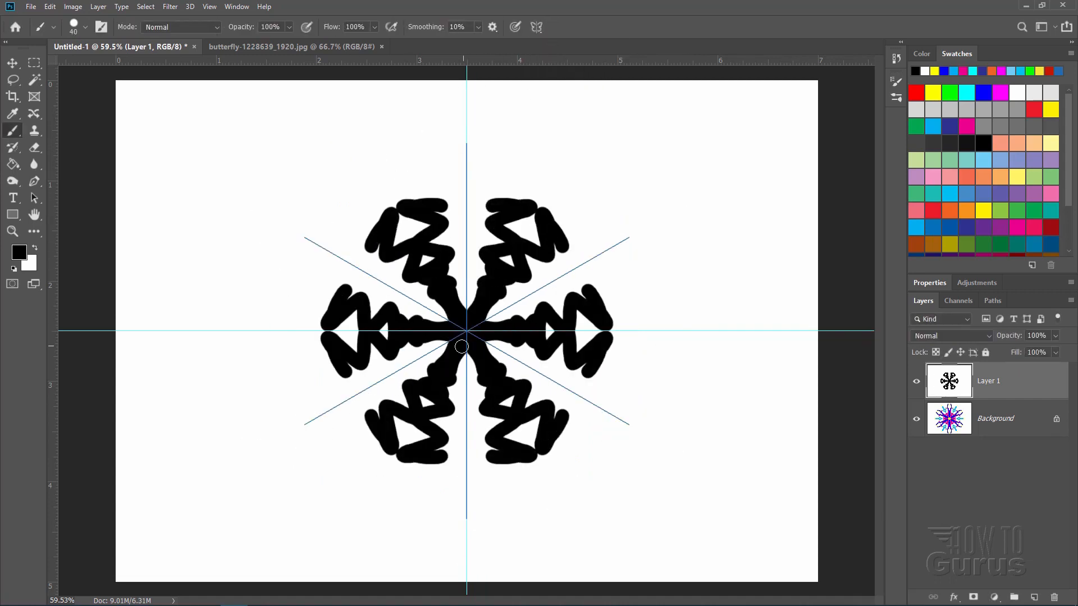
key(ctrl+z)
- Turn paint symmetry off and try several freehand black strokes across the canvas
click(537, 27)
click(567, 43)
mouse_move(268, 200)
mouse_down()
mouse_move(538, 428)
mouse_move(467, 451)
mouse_up()
drag(392, 135, 750, 243)
drag(515, 228, 714, 494)
drag(332, 200, 430, 341)
drag(637, 239, 667, 290)
key(ctrl+z)
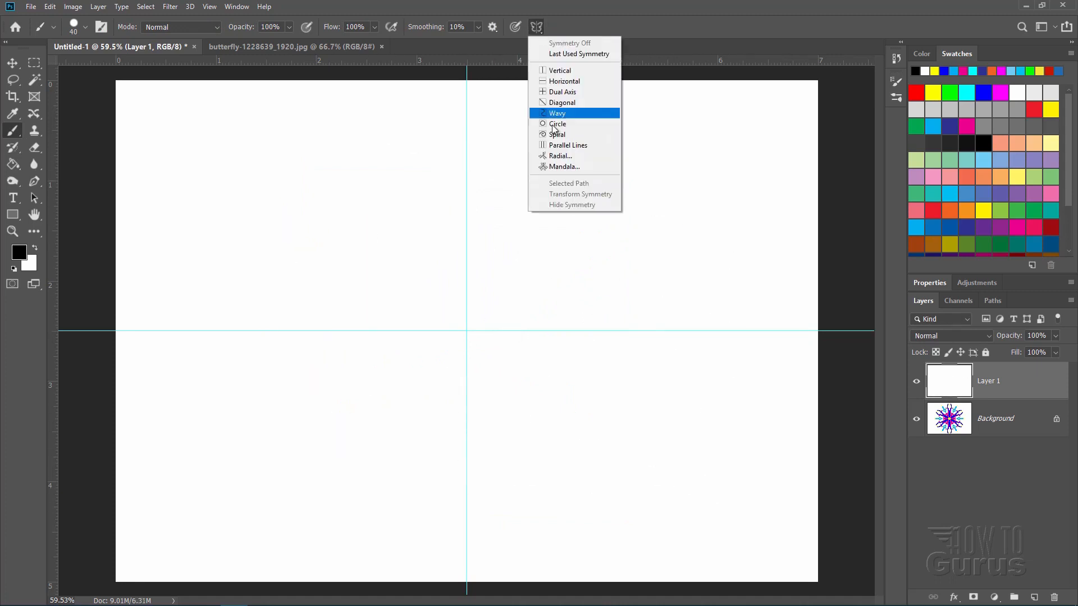
- Apply Mandala paint symmetry, and paint light blue dots around the centre and scalloped light blue strokes along the axes
click(574, 167)
key(Return)
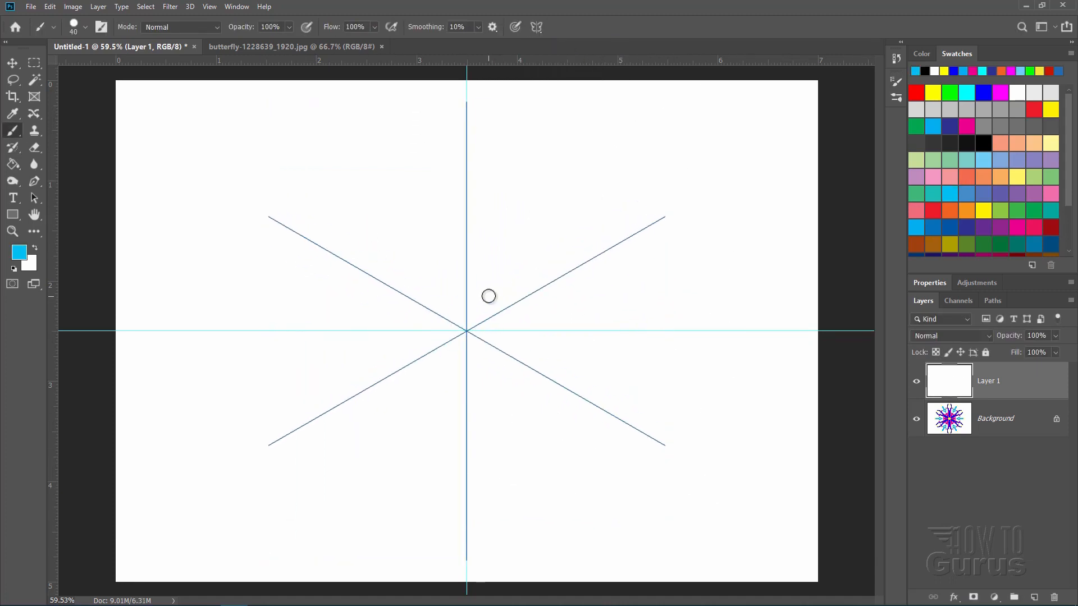
click(488, 296)
drag(516, 303, 586, 262)
- Paint angular magenta outlines around the light blue shapes, and fuchsia strokes from the centre to six looped outer tips
click(966, 127)
drag(497, 279, 498, 127)
click(998, 98)
drag(467, 330, 588, 123)
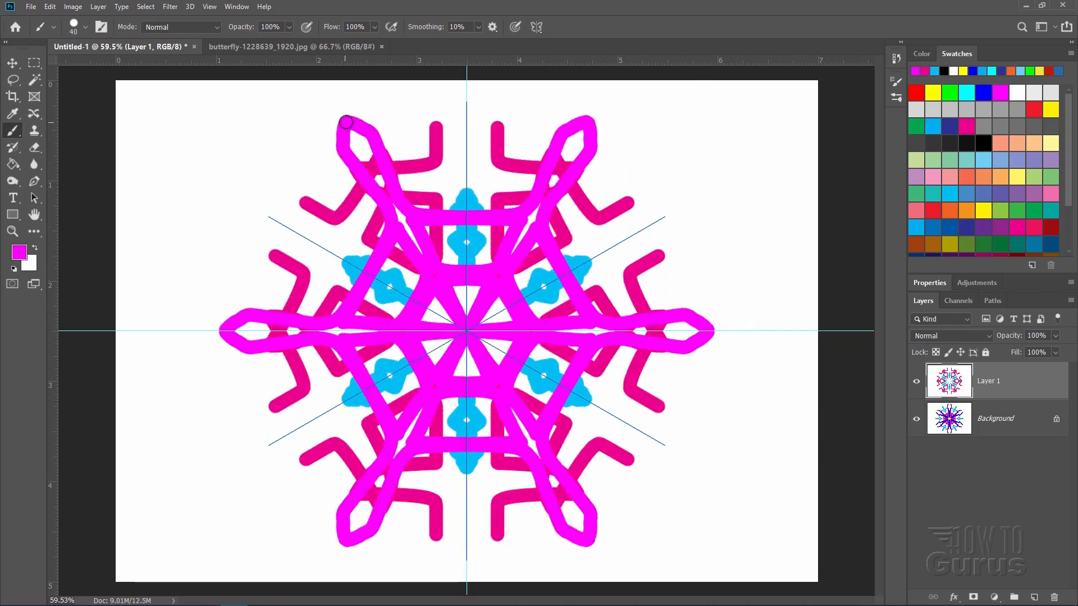
- Paint pale blue outer strokes along the axes, curving into arcs around the mandala's rim
click(983, 160)
drag(598, 252, 710, 298)
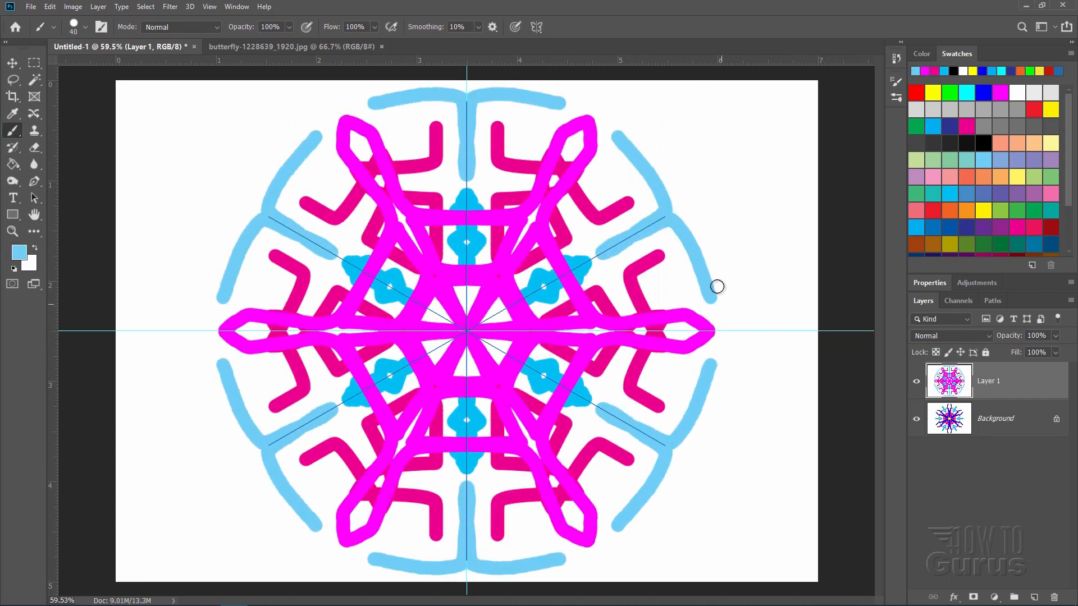